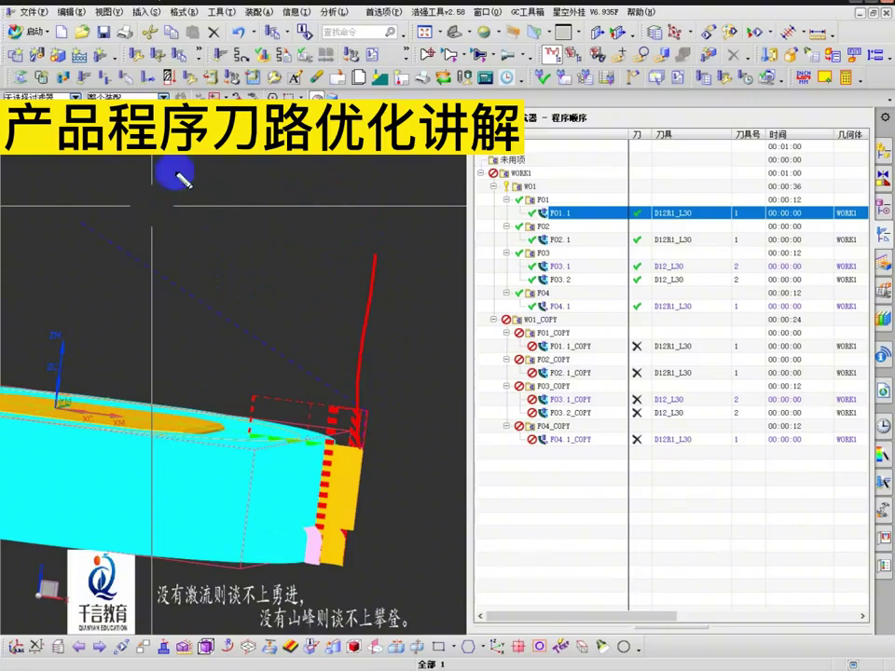
- Examine the approach, engage and retract moves of the F01.1 toolpath from several angles, using F01.1_COPY for comparison
drag(382, 251, 373, 403)
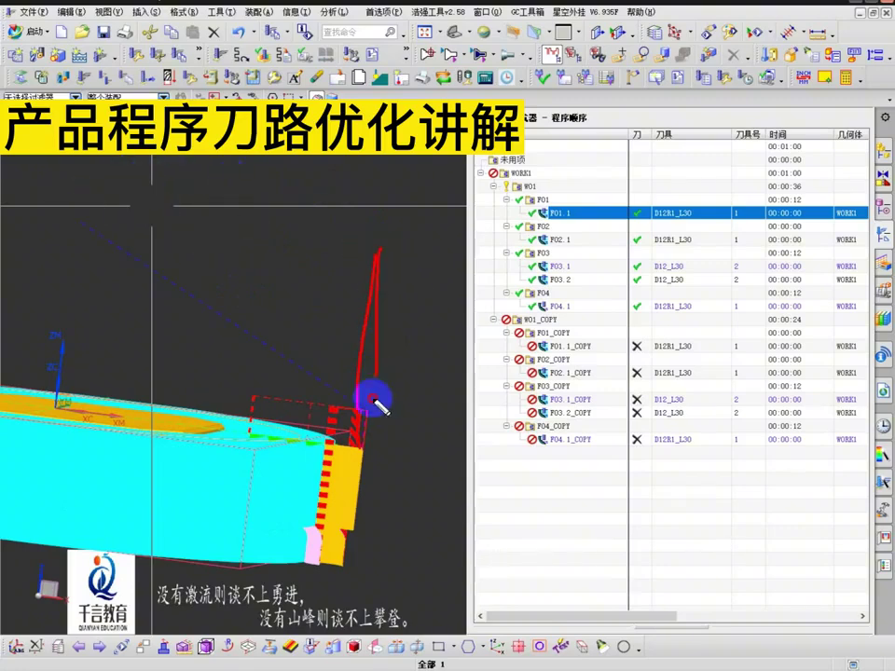
drag(168, 269, 360, 385)
key(Escape)
mouse_move(271, 350)
middle_down()
mouse_move(262, 335)
mouse_move(243, 353)
mouse_move(284, 311)
mouse_move(404, 281)
middle_up()
key(F8)
click(561, 212)
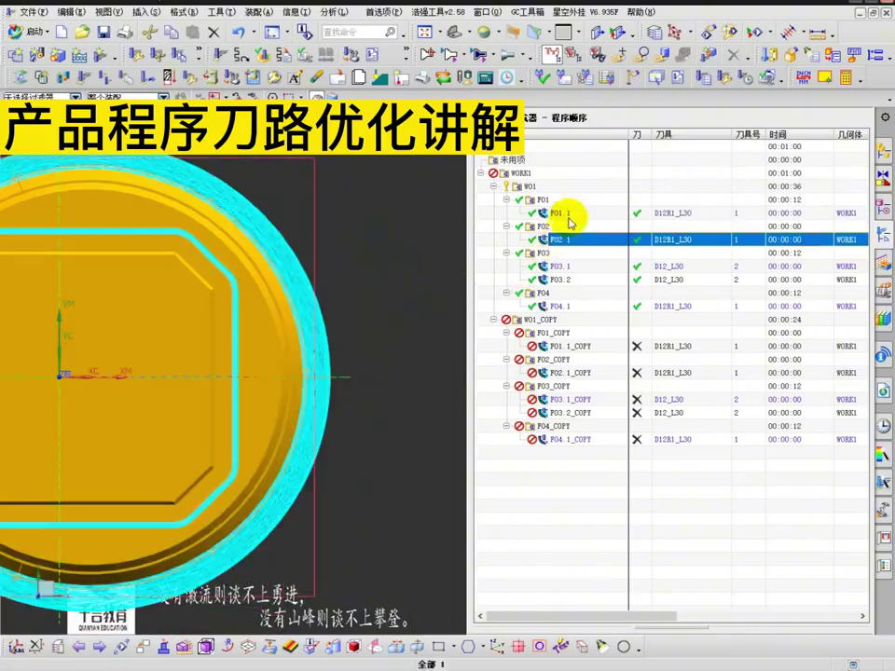
mouse_move(373, 271)
middle_down()
mouse_move(400, 266)
mouse_move(386, 214)
mouse_move(317, 236)
mouse_move(394, 243)
mouse_move(379, 280)
middle_up()
drag(375, 483, 264, 455)
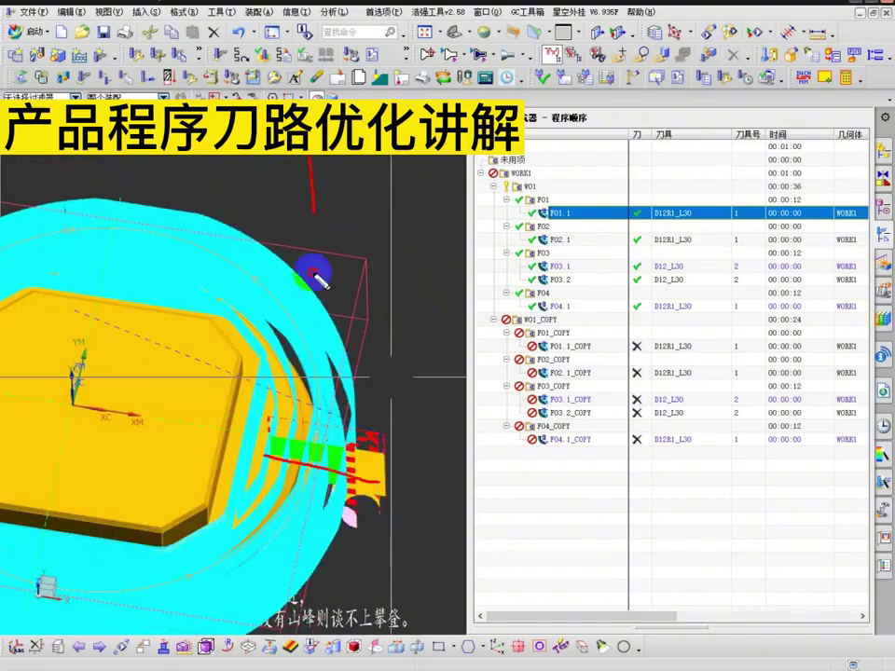
middle_drag(320, 280, 380, 298)
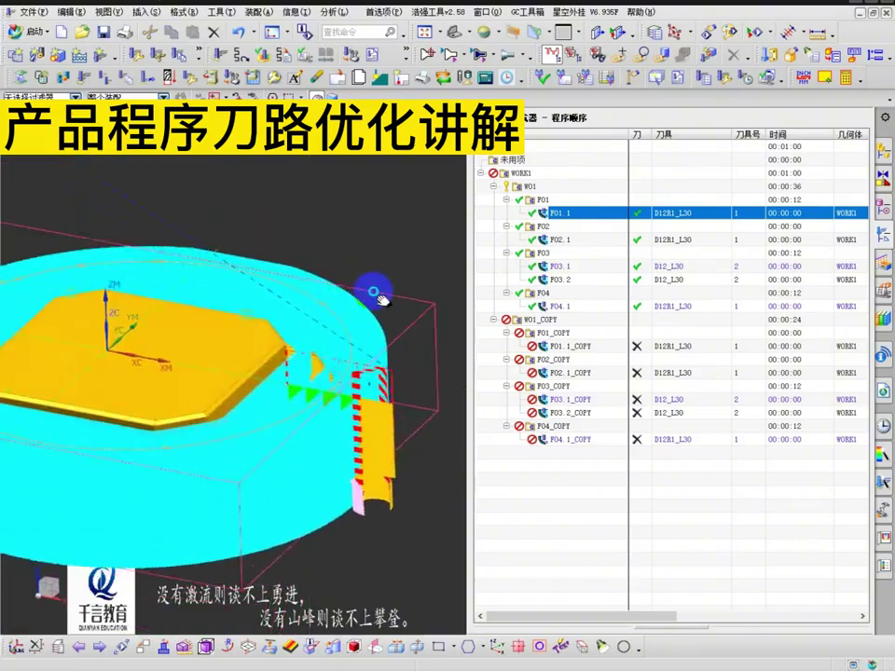
click(583, 346)
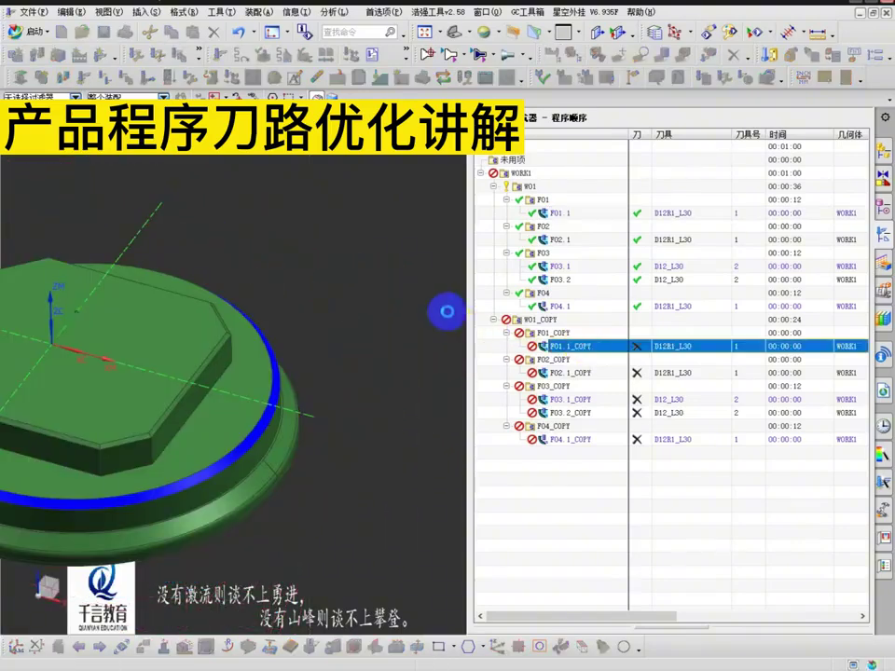
click(569, 212)
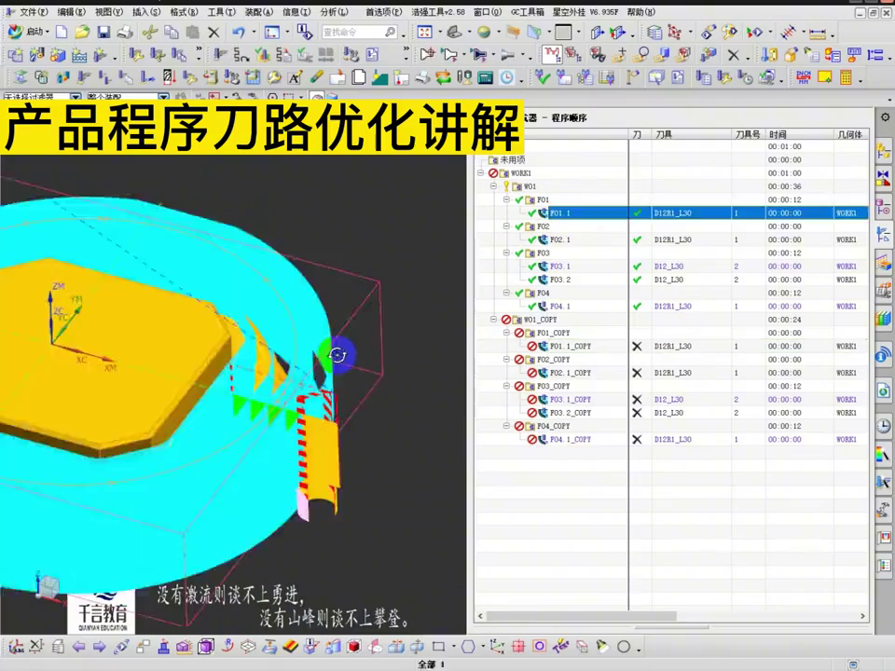
middle_drag(338, 356, 366, 351)
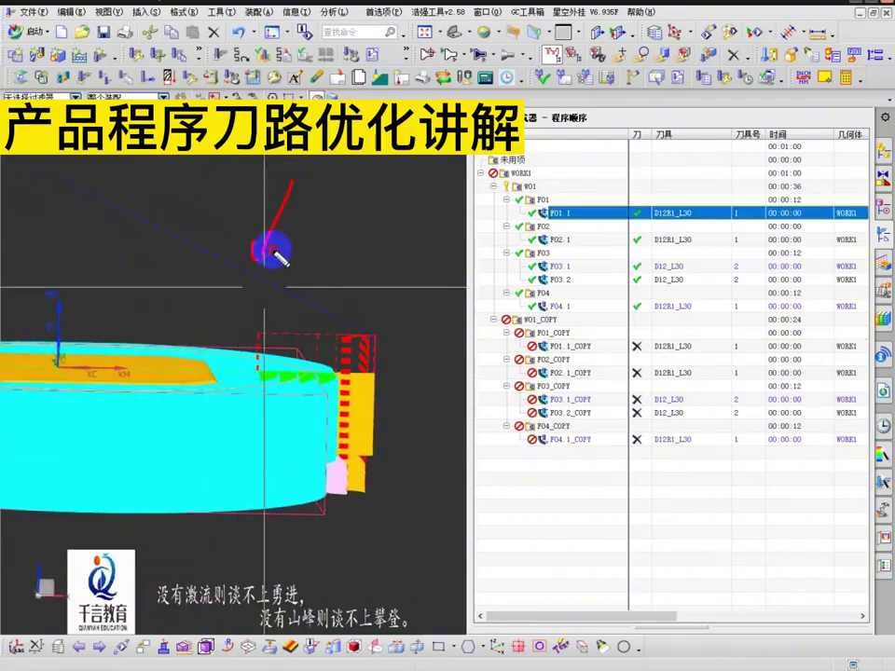
middle_drag(277, 254, 338, 315)
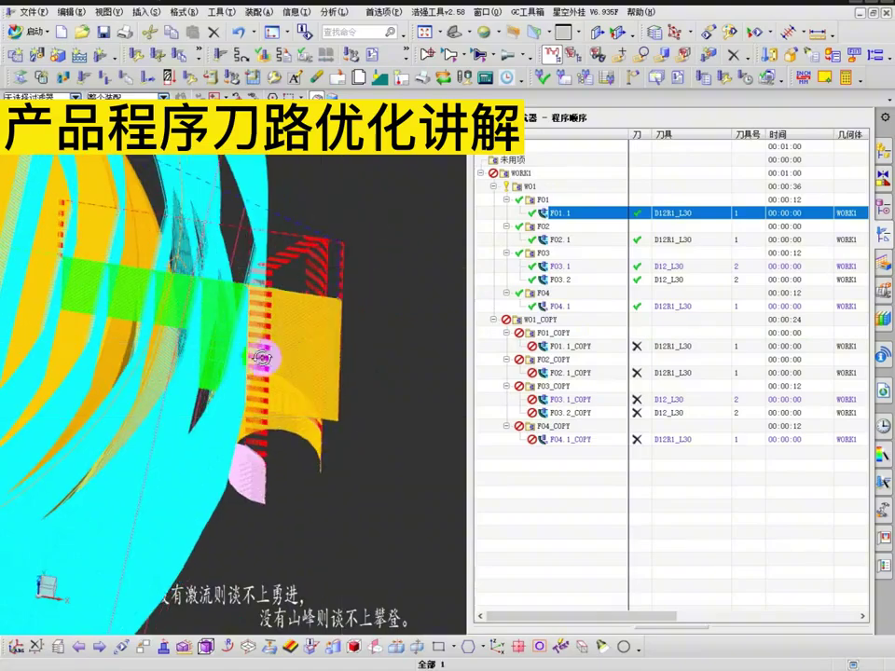
middle_drag(264, 358, 370, 459)
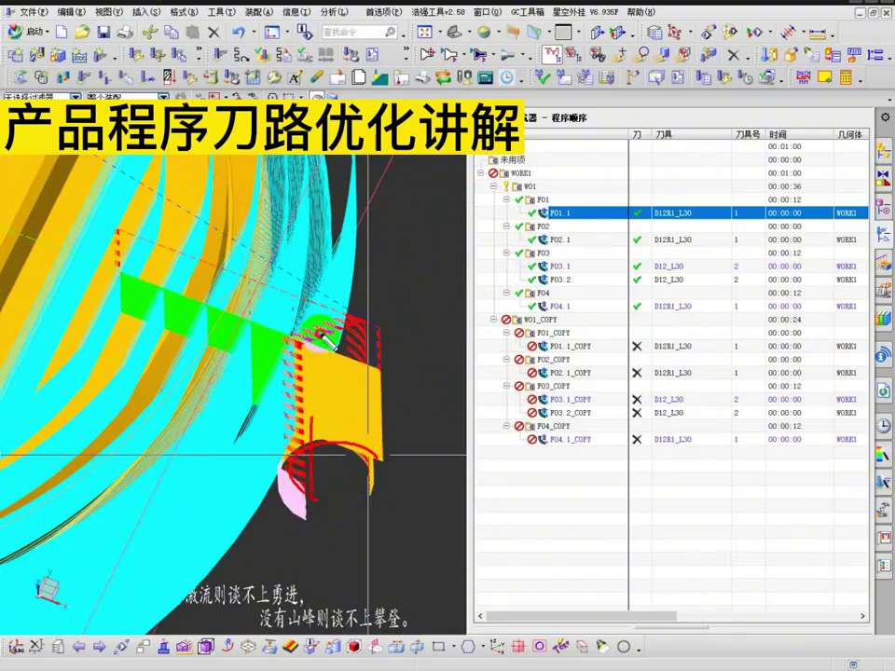
middle_drag(324, 338, 464, 373)
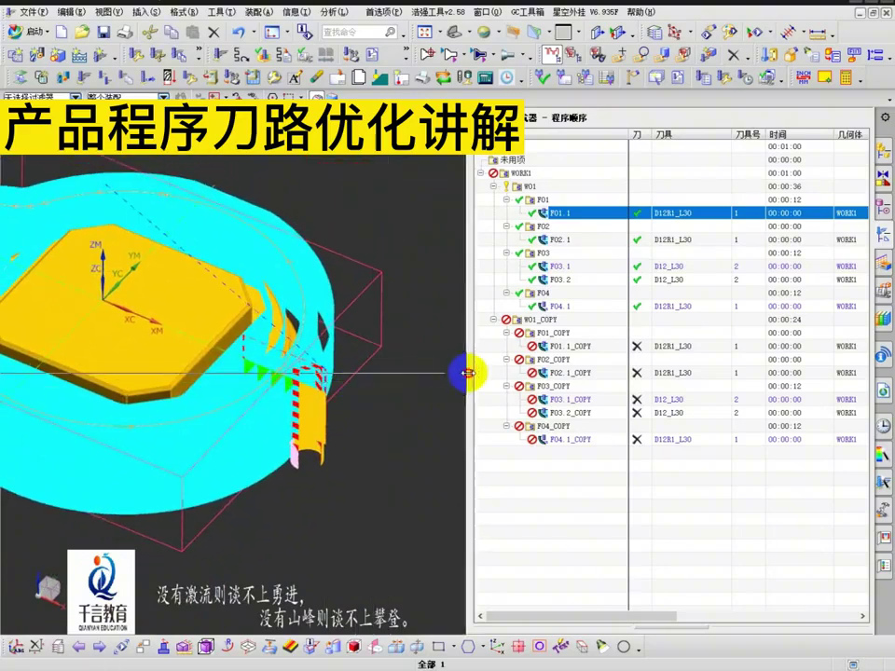
- Widen the graphics area and open the avoidance (避让) settings in the non-cutting moves of operation F01.1_COPY
drag(468, 373, 540, 374)
scroll(380, 396, up, 3)
scroll(380, 396, down, 5)
click(637, 352)
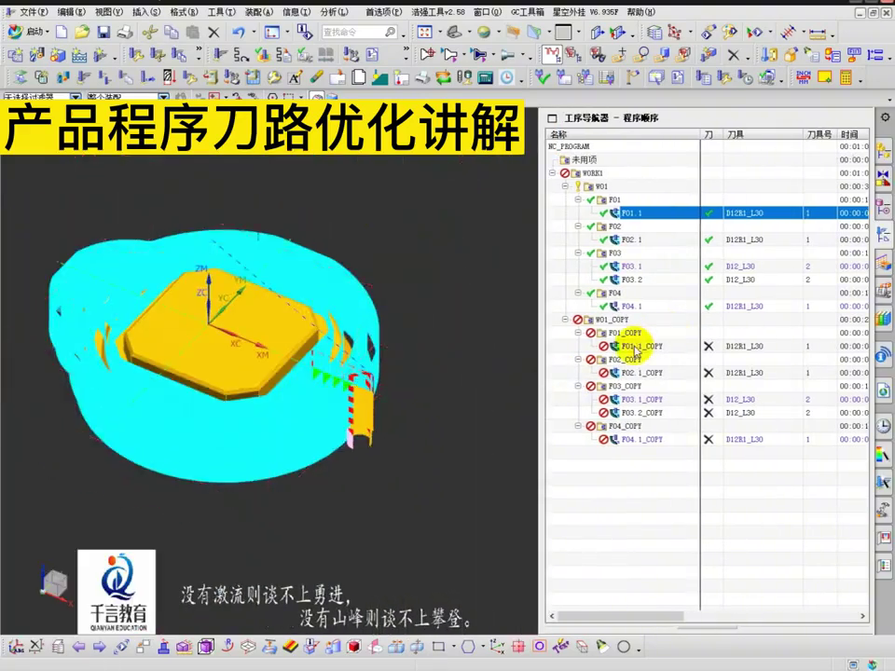
double_click(637, 347)
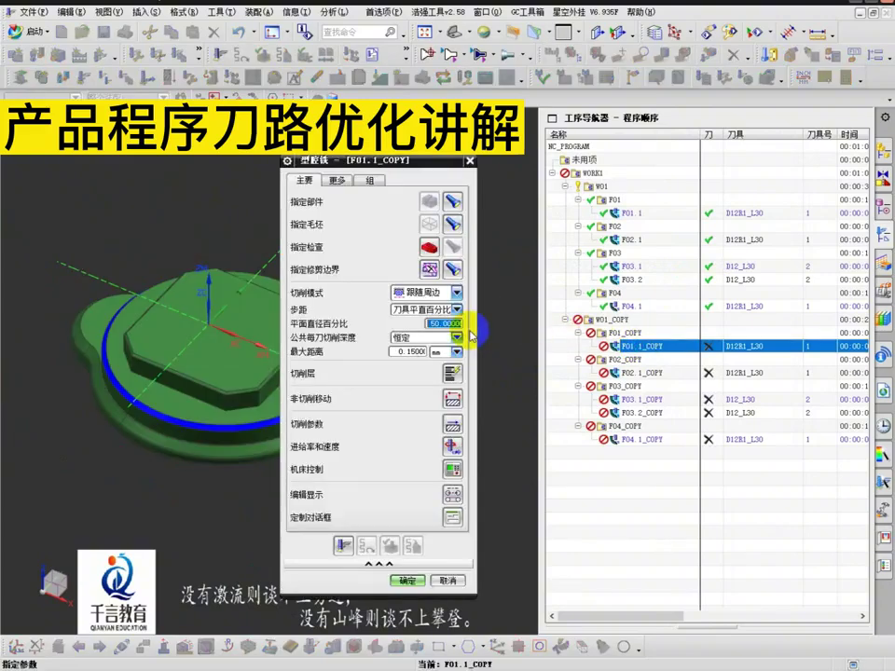
click(453, 398)
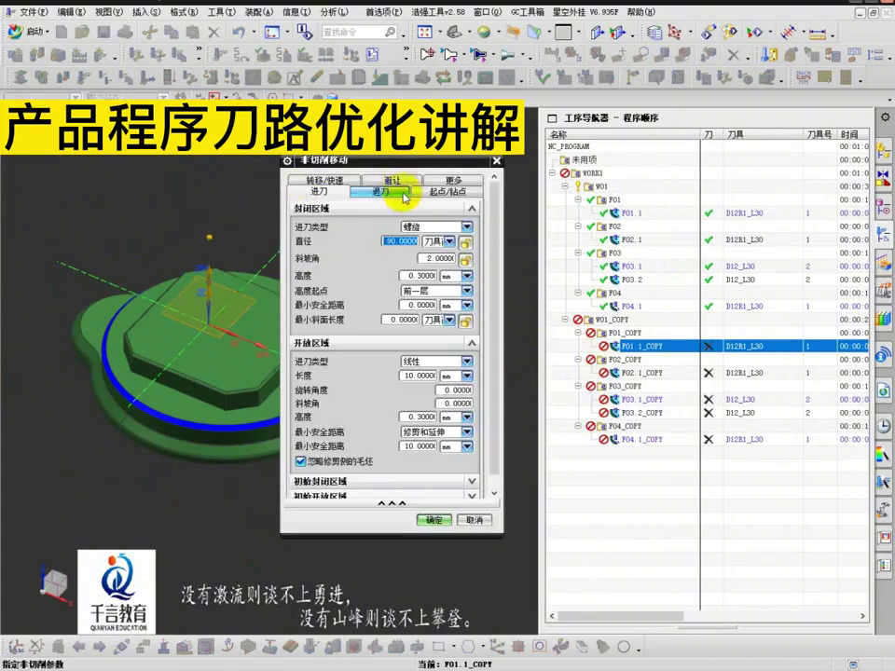
click(397, 182)
click(356, 208)
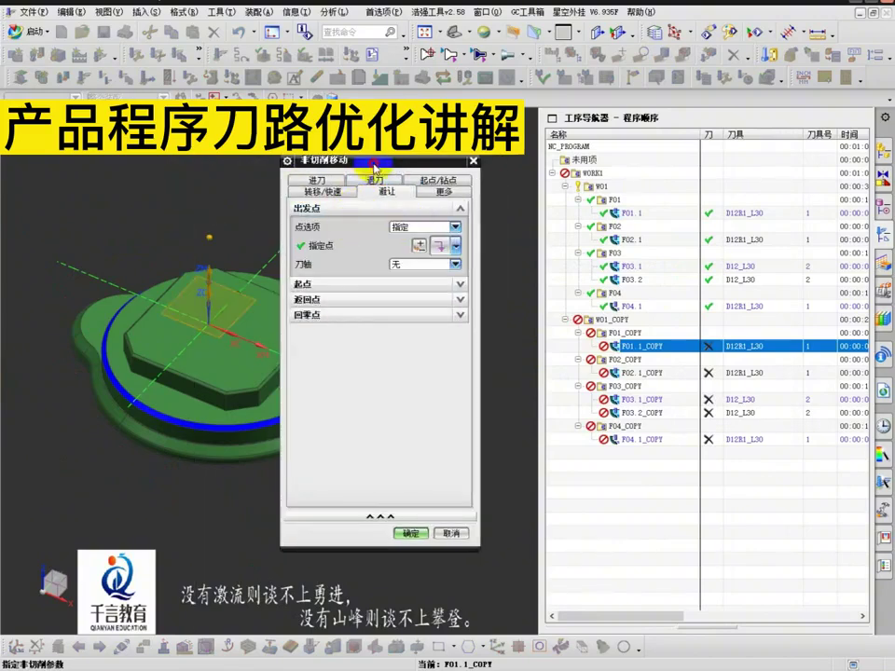
- Set the point options of the from point (出发点) and start point (起点) to 无 (None)
drag(373, 164, 573, 151)
middle_drag(289, 295, 354, 454)
drag(351, 450, 300, 364)
mouse_move(222, 240)
mouse_down()
mouse_move(196, 313)
mouse_move(254, 256)
mouse_up()
key(Escape)
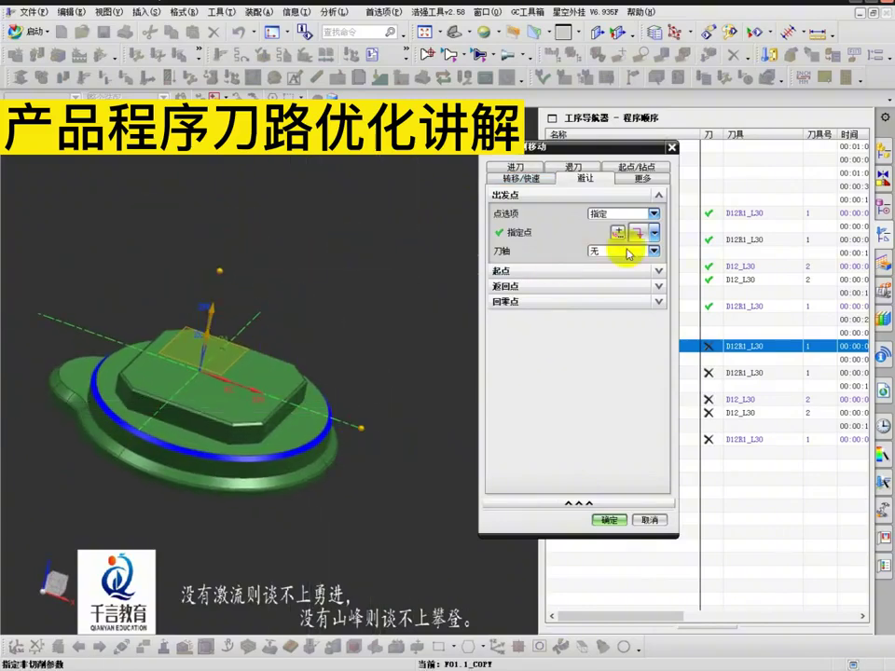
click(615, 225)
click(598, 250)
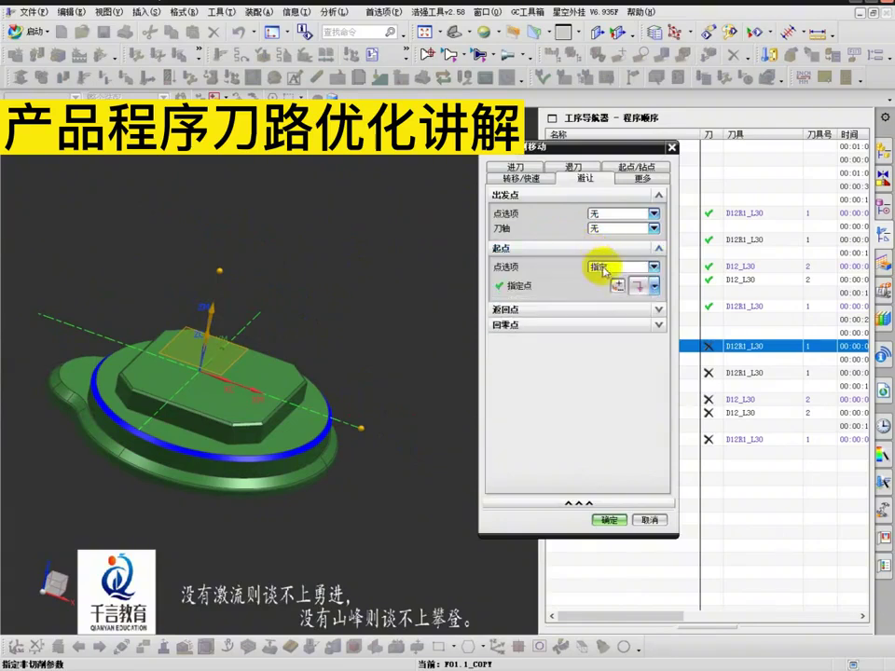
click(604, 278)
- Set the point options of the return point (返回点) and go-home point (回零点) to 无 (None)
click(597, 287)
click(600, 305)
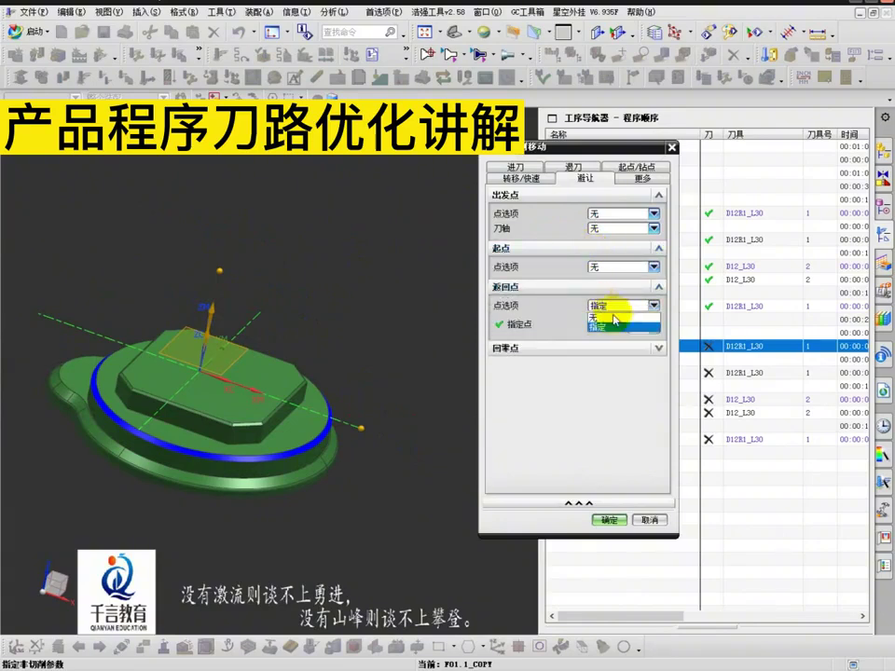
click(606, 317)
click(599, 325)
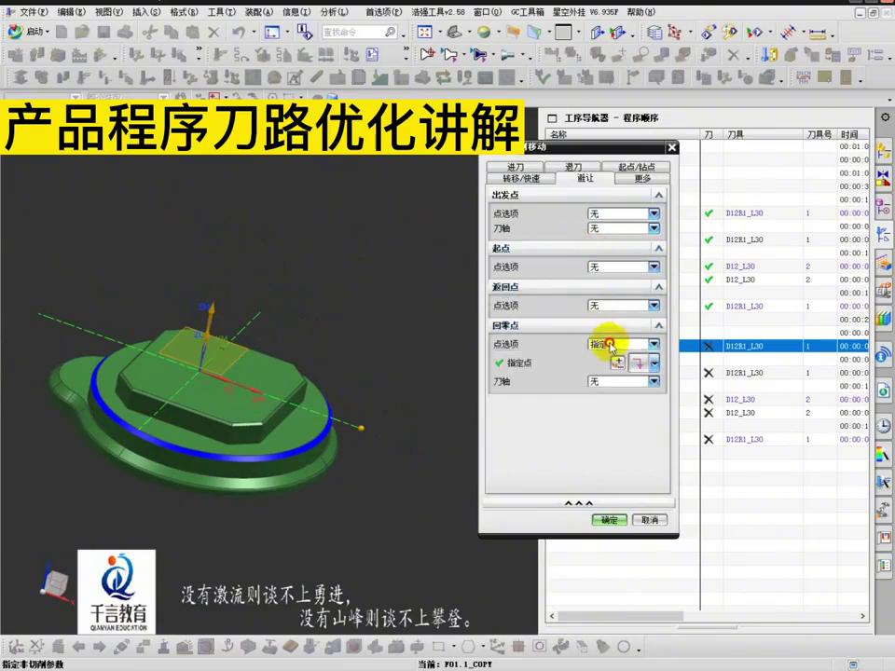
click(610, 345)
click(604, 355)
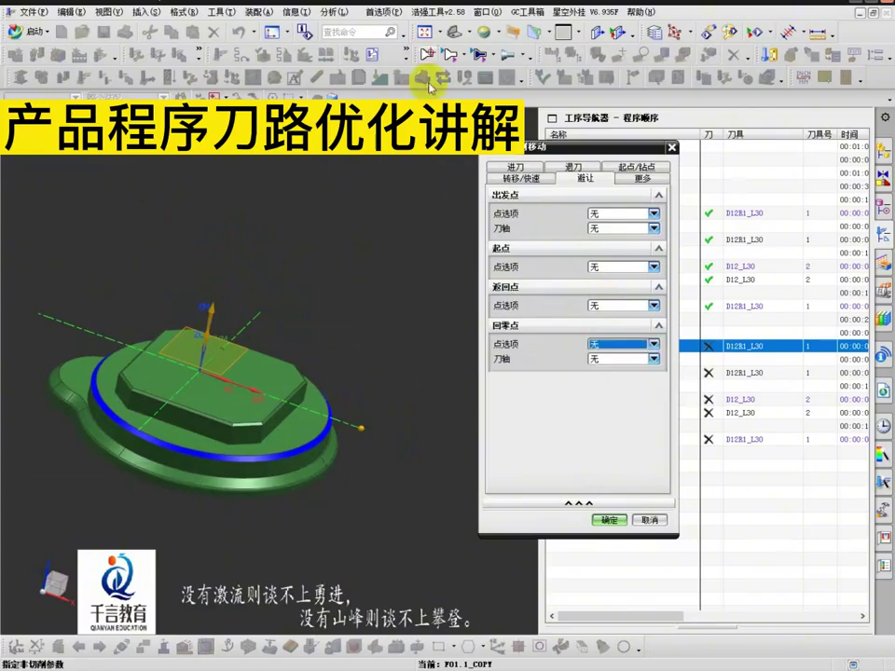
- Examine the point beside the part and trace the tool's travel between it and the area above the part
middle_drag(325, 304, 280, 177)
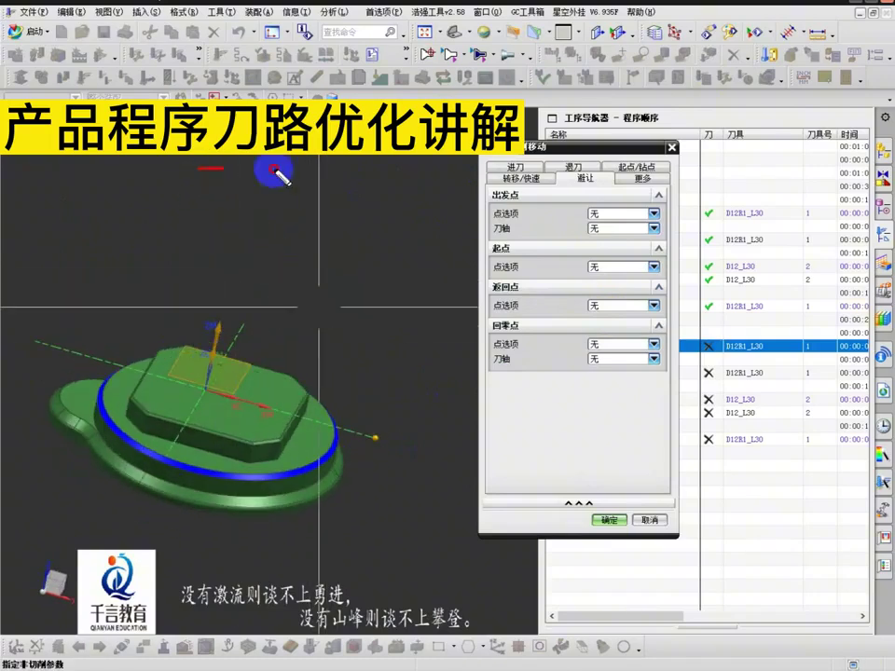
drag(199, 169, 274, 169)
drag(240, 180, 228, 267)
drag(189, 207, 247, 196)
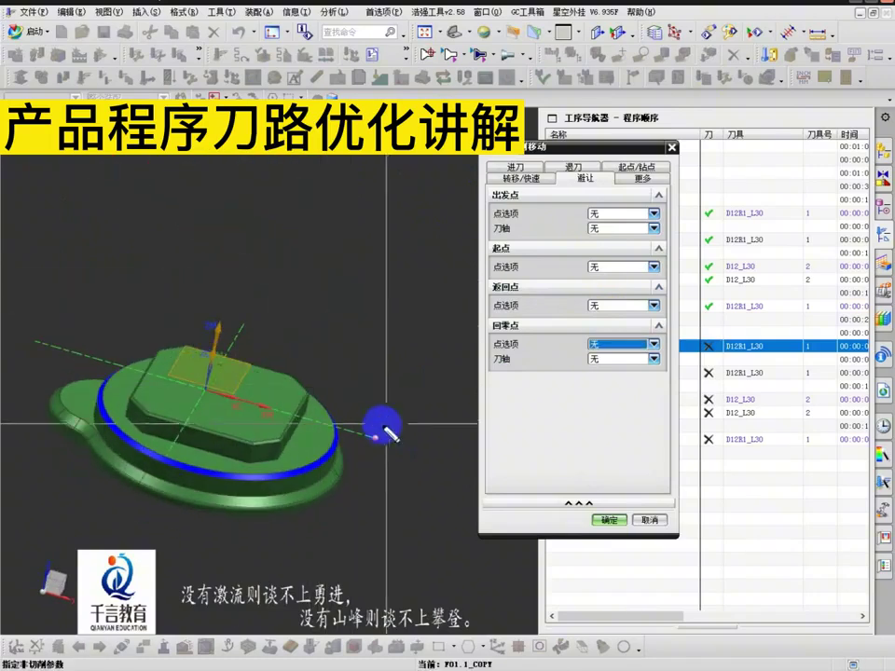
drag(375, 437, 216, 297)
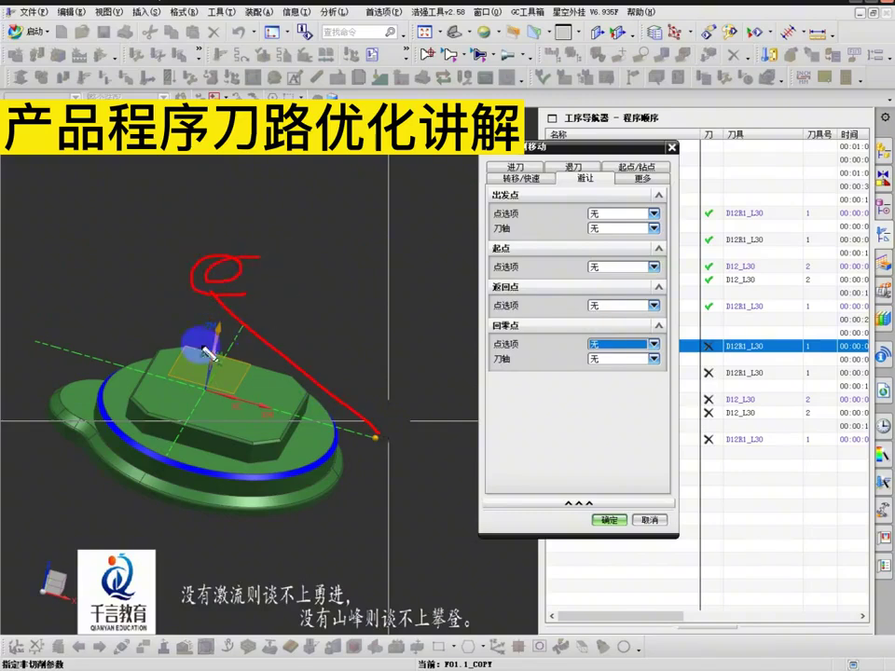
mouse_move(239, 400)
middle_down()
mouse_move(239, 443)
mouse_move(220, 489)
mouse_move(289, 377)
middle_up()
mouse_move(166, 304)
mouse_down()
mouse_move(248, 250)
mouse_move(220, 360)
mouse_move(267, 282)
mouse_up()
mouse_move(401, 373)
middle_down()
mouse_move(409, 380)
mouse_move(344, 423)
mouse_move(365, 499)
mouse_move(364, 482)
middle_up()
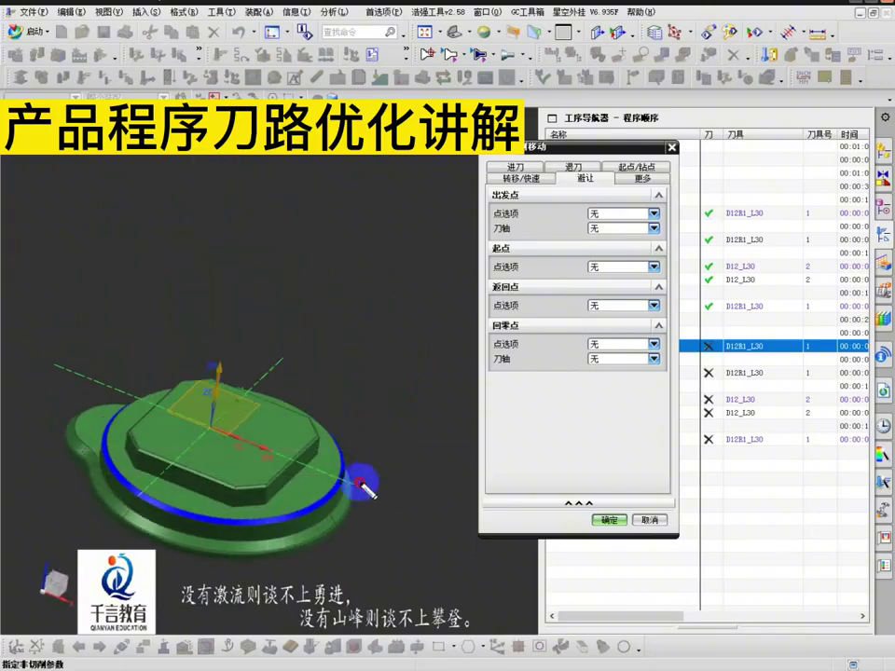
drag(374, 481, 279, 343)
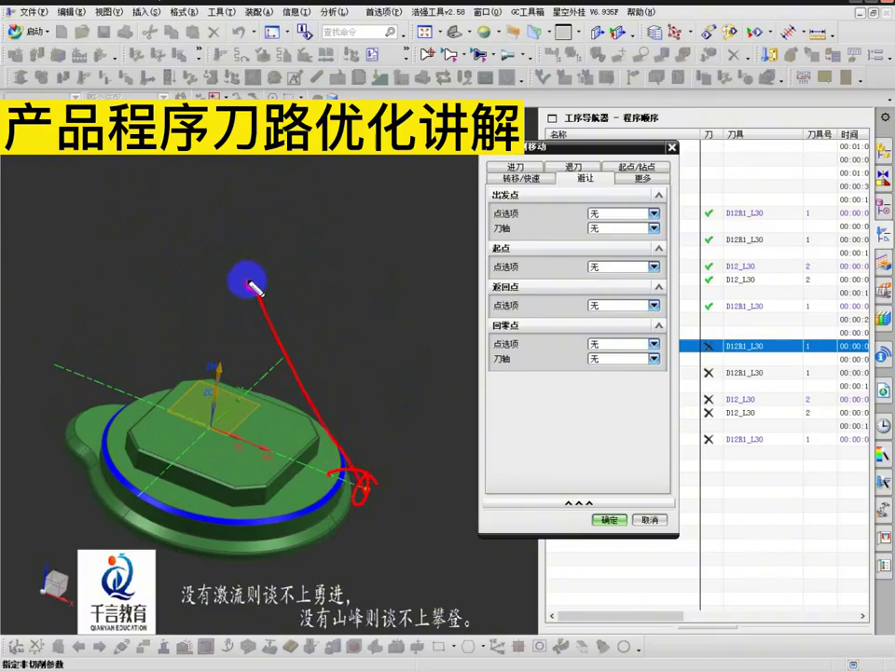
mouse_move(336, 385)
middle_down()
mouse_move(351, 330)
mouse_move(364, 395)
mouse_move(373, 374)
mouse_move(380, 409)
mouse_move(401, 369)
middle_up()
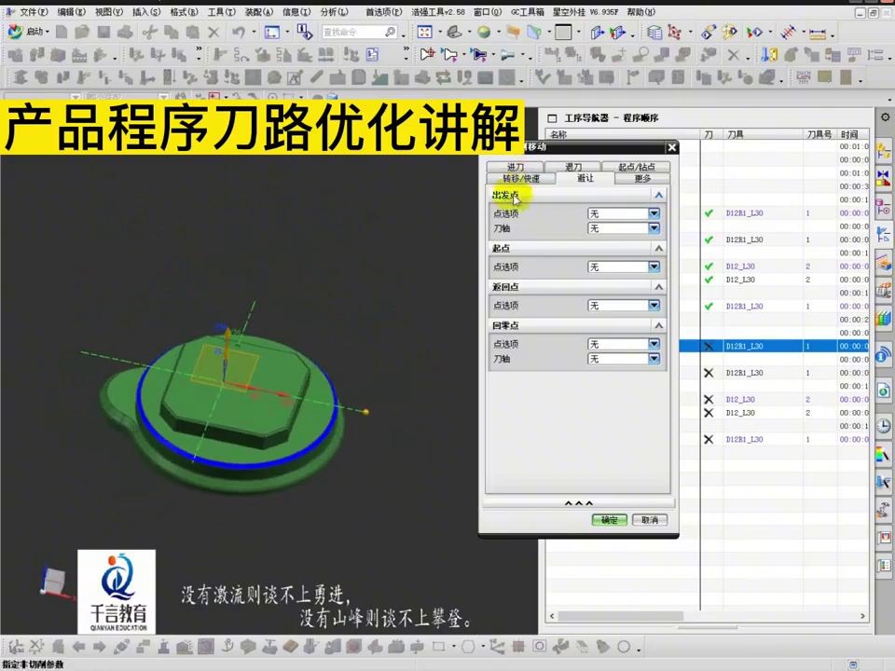
- Set the open-area engage type to 圆弧 (Arc) and its minimum clearance distance to 60 percent of the tool
click(514, 168)
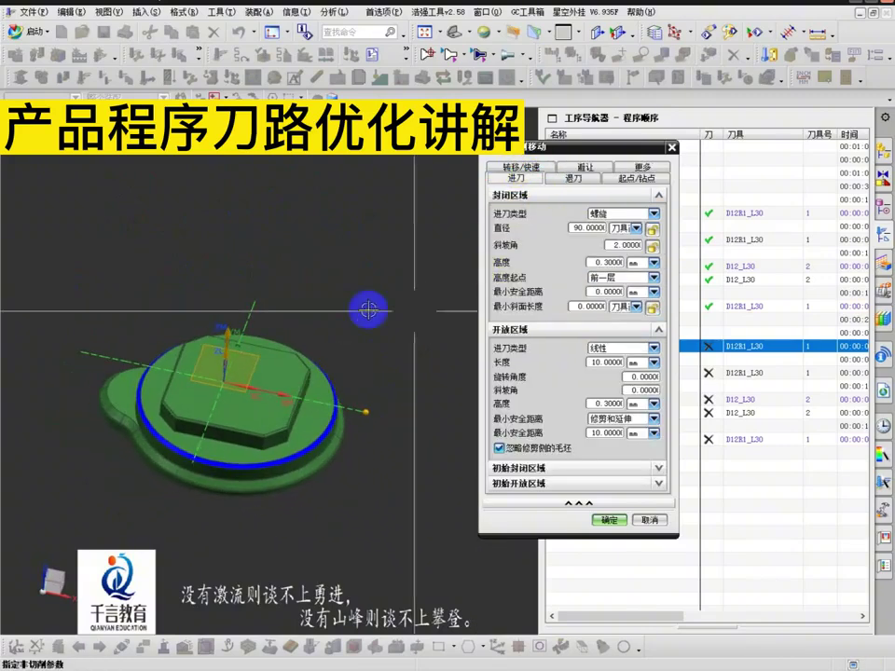
middle_drag(369, 310, 444, 350)
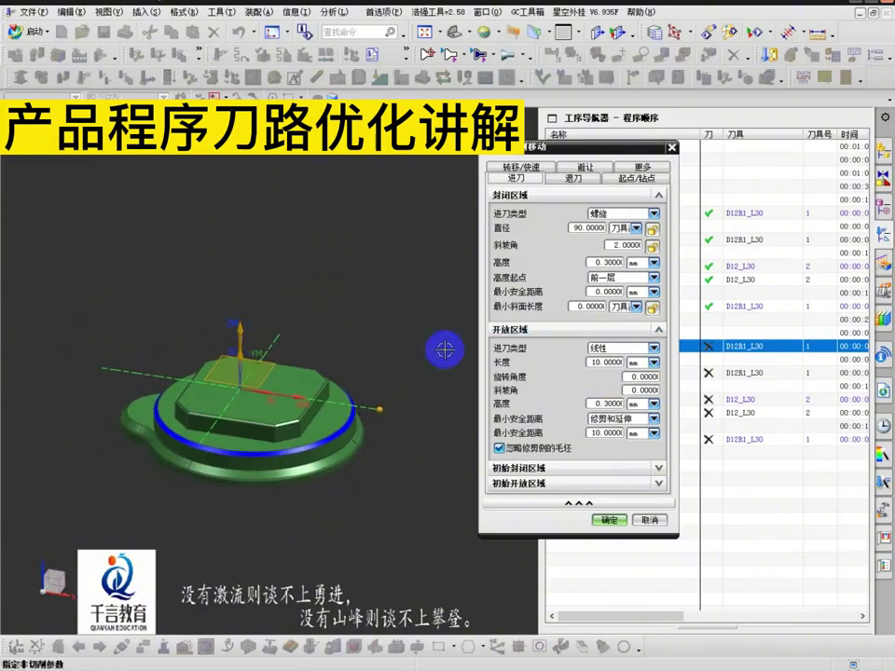
click(616, 350)
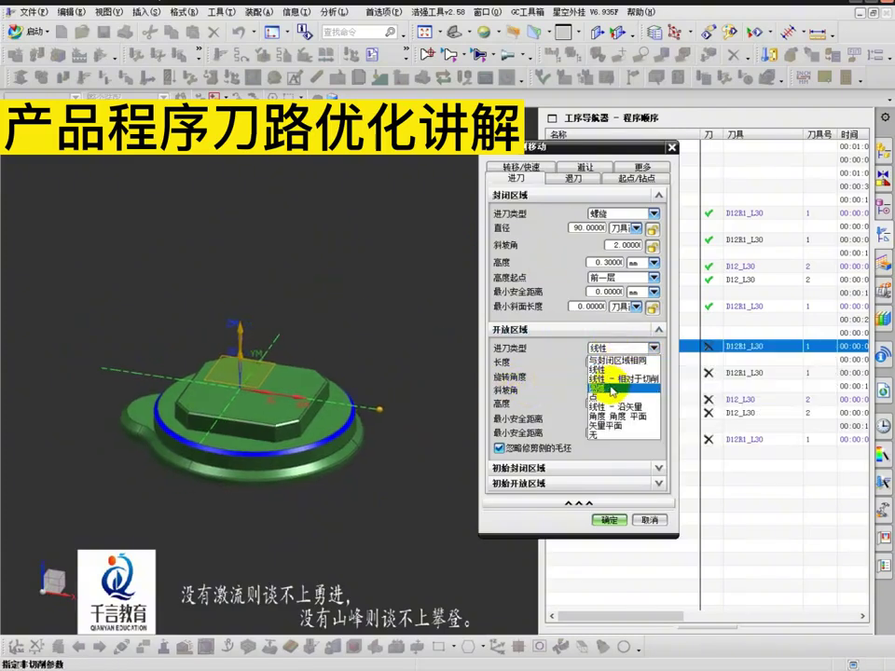
mouse_move(612, 391)
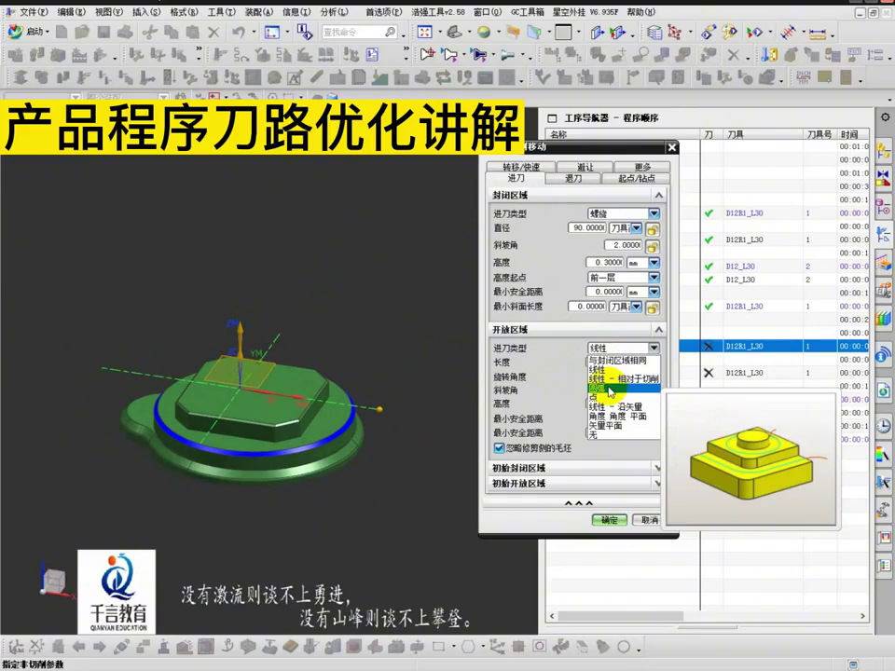
click(610, 387)
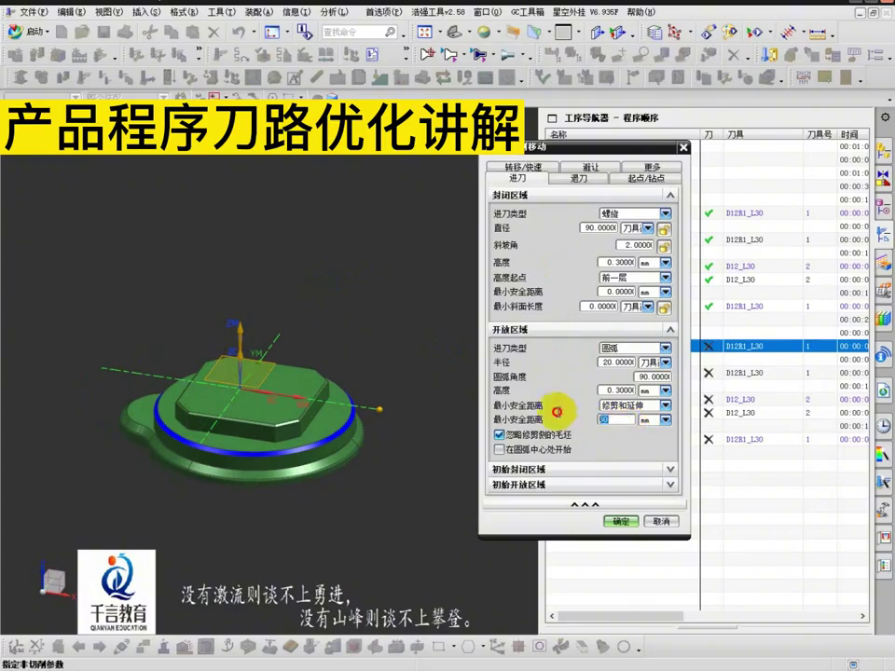
text(5)
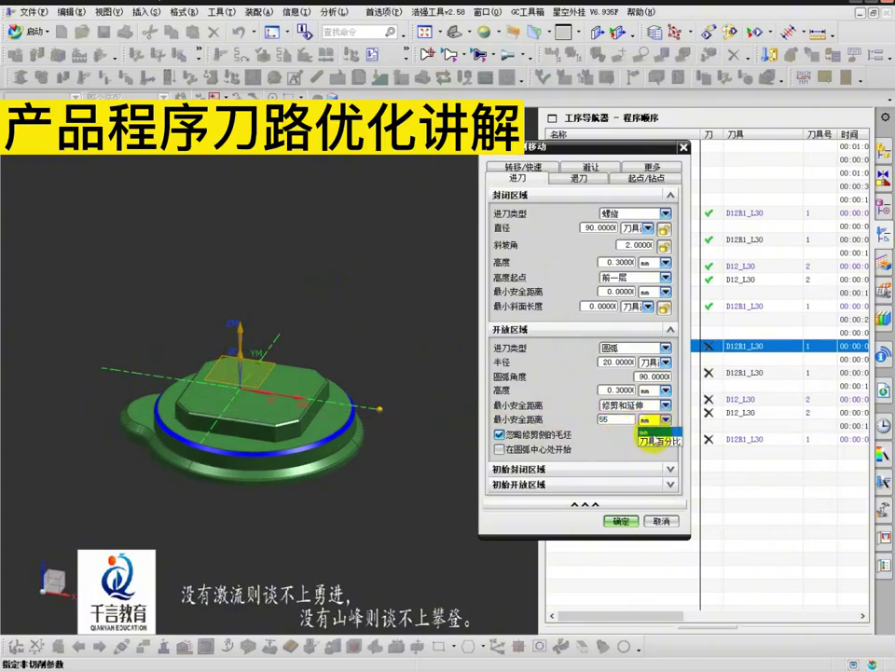
click(652, 440)
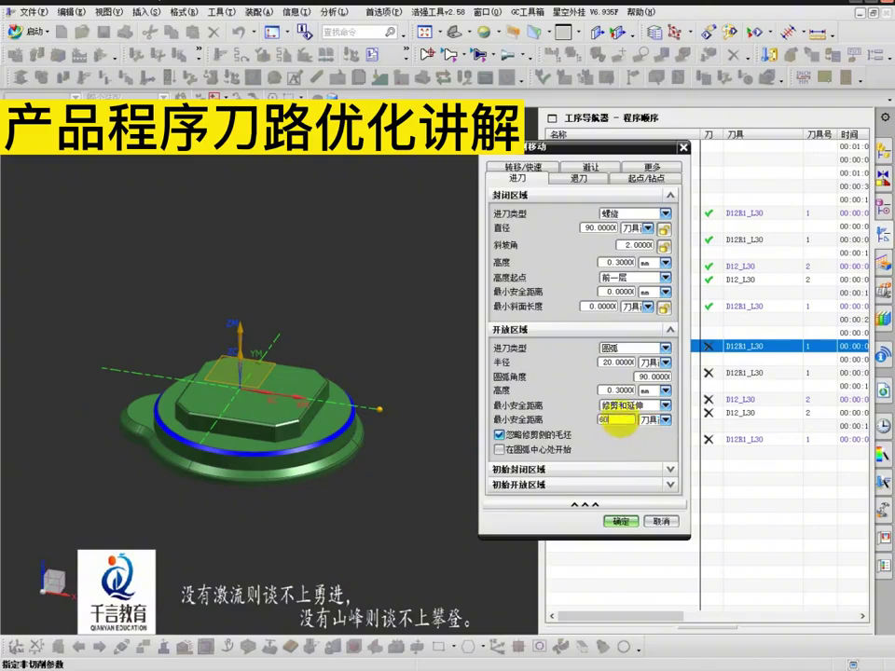
- Check the retract type and height against the engage settings of the non-cutting moves
click(575, 179)
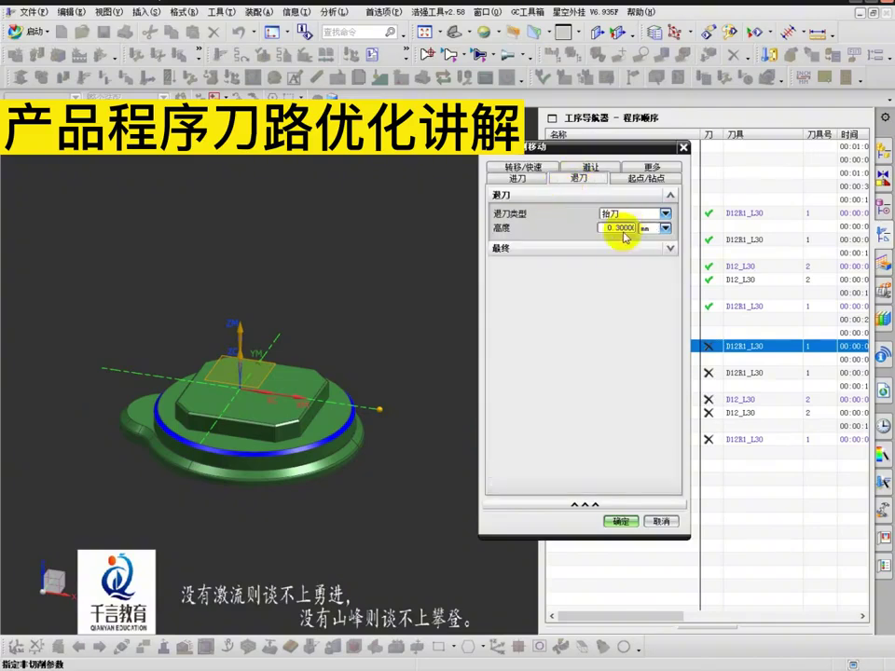
click(522, 179)
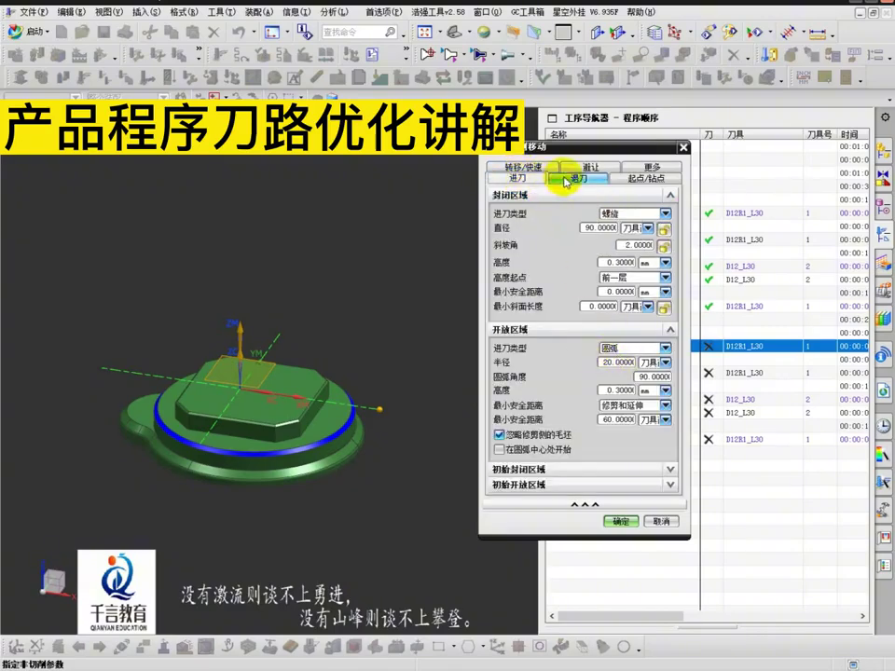
click(577, 178)
mouse_move(612, 220)
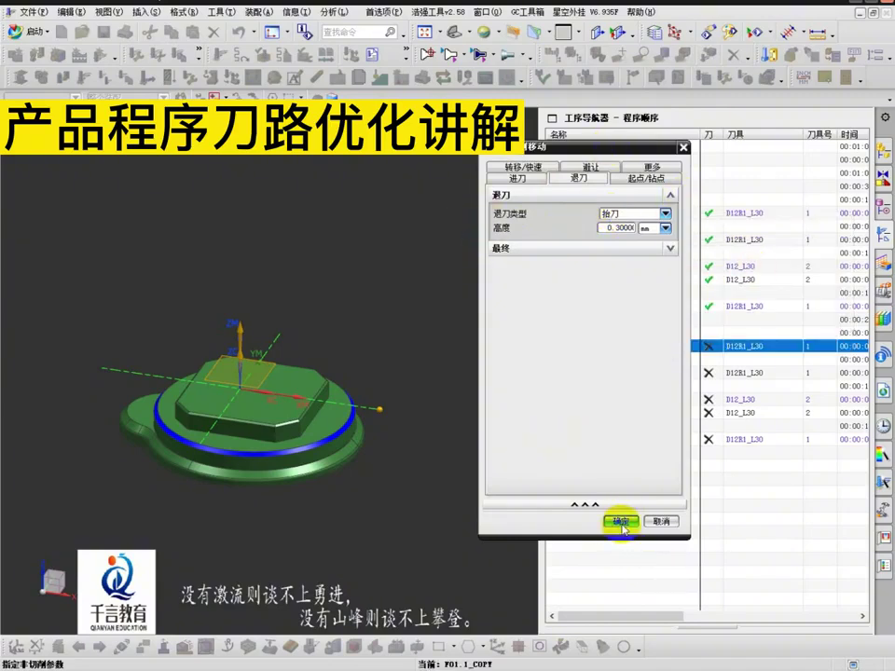
- Review the transfer/rapid (转移/快速) settings and accept the non-cutting moves of the operation
scroll(377, 373, down, 2)
scroll(380, 394, up, 6)
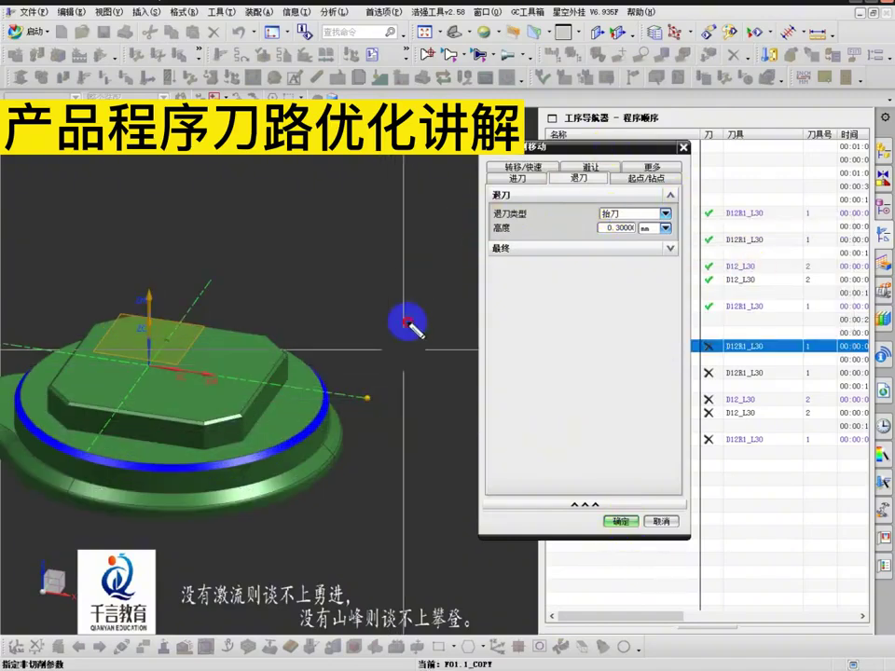
scroll(401, 364, up, 4)
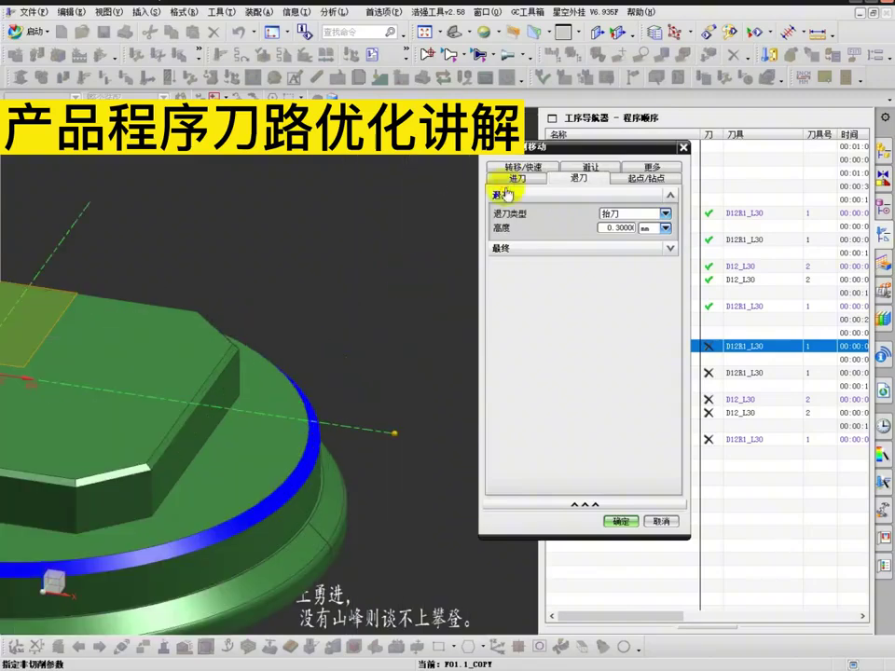
click(527, 171)
scroll(380, 327, down, 4)
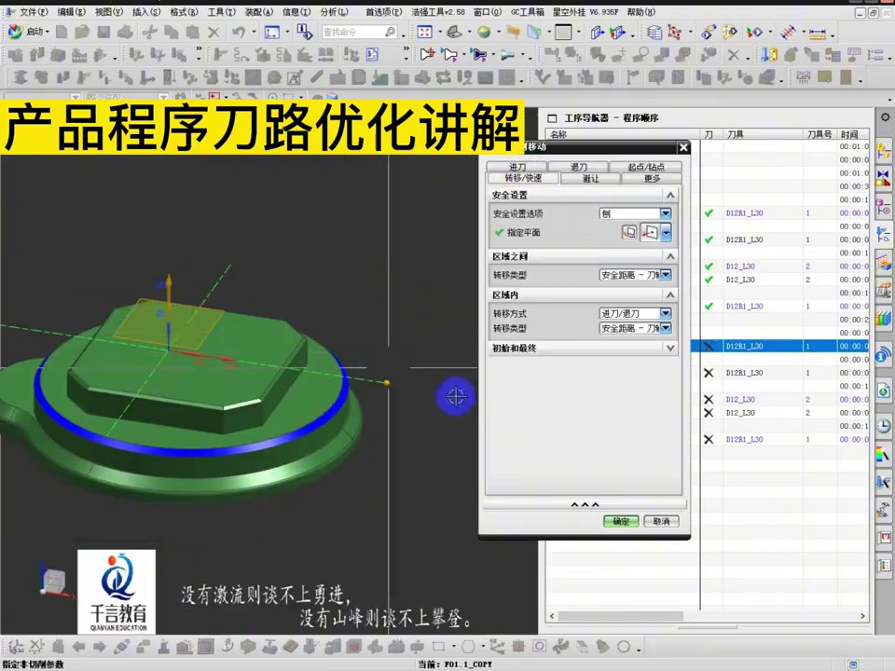
click(619, 527)
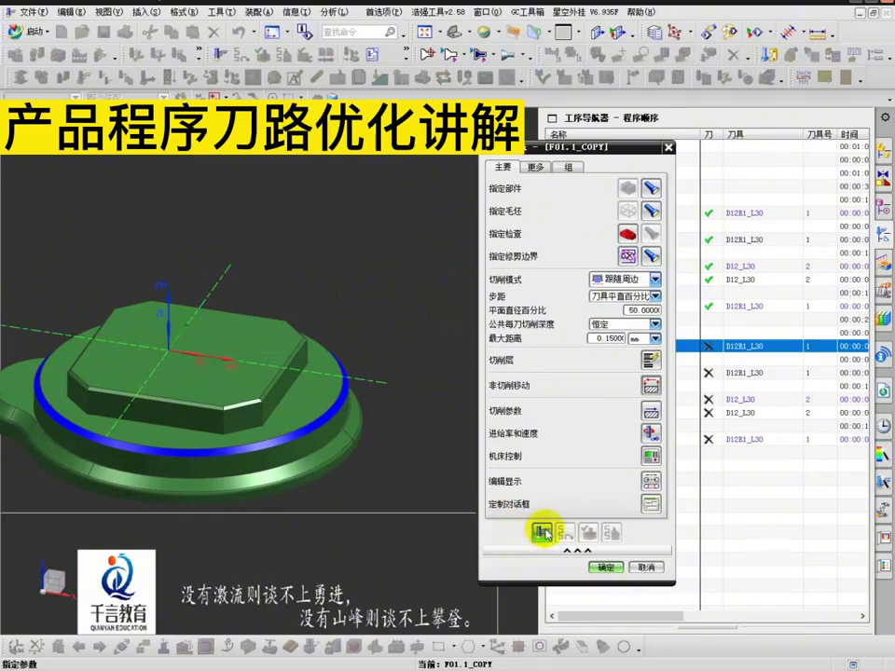
- Generate the toolpath of F01.1_COPY with the pre-display refresh (显示前刷新) option turned off
click(542, 532)
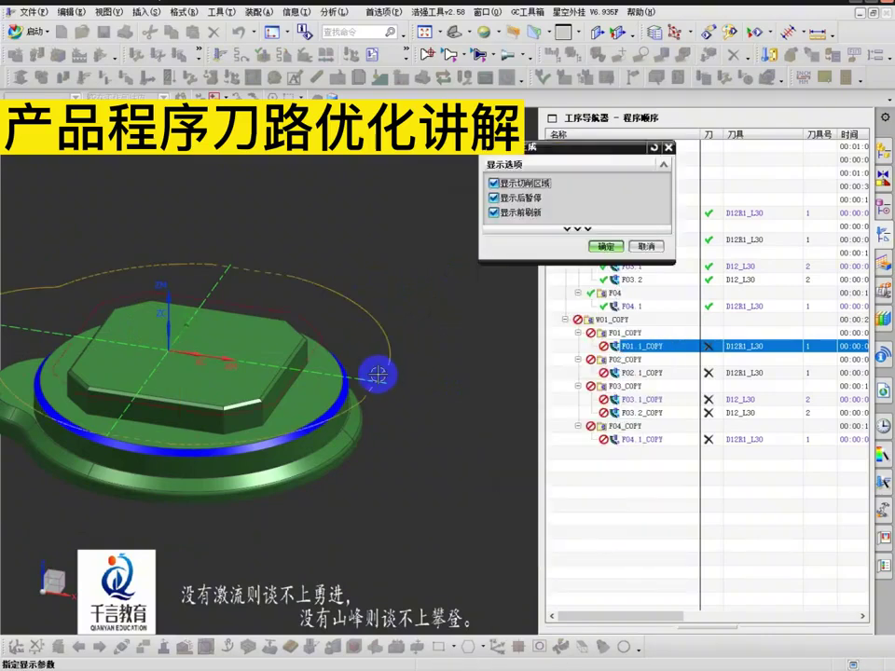
click(492, 214)
middle_click(386, 276)
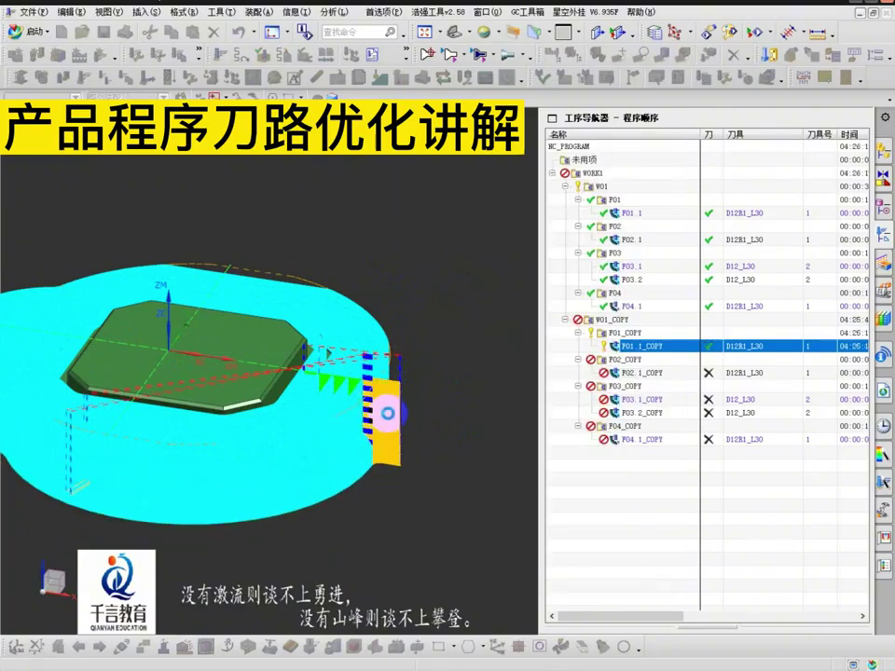
mouse_move(387, 406)
middle_down()
mouse_move(395, 434)
mouse_move(387, 406)
middle_up()
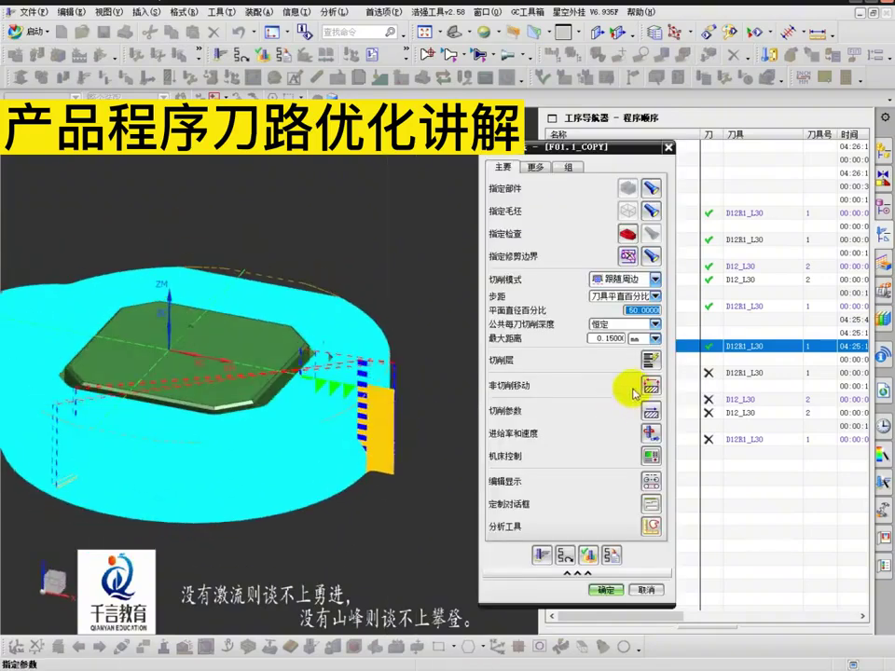
- Set the transfer types between and within regions to 前一平面 (Previous Plane) with 3 mm and 1 mm clearance, and regenerate the toolpath
middle_click(499, 281)
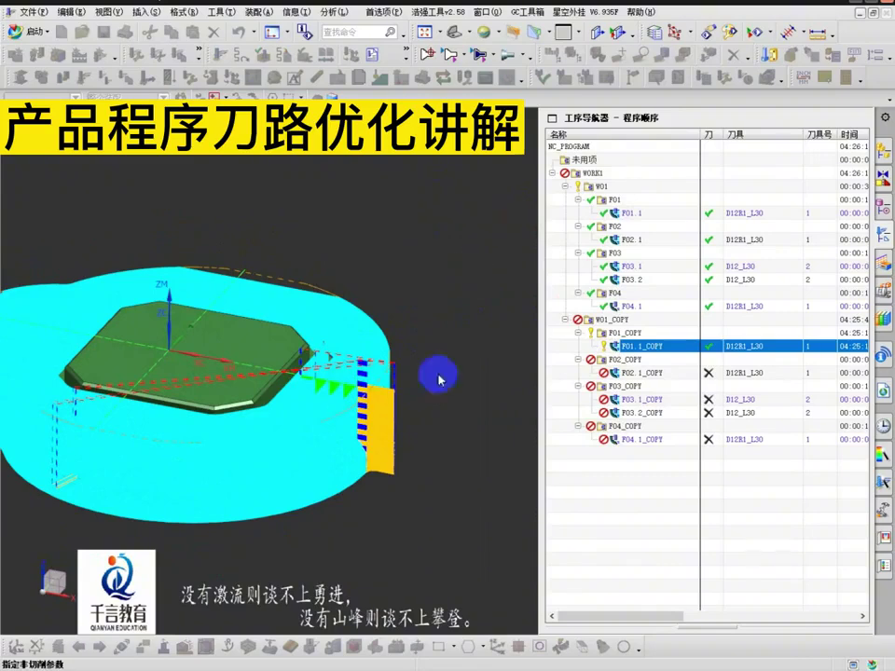
double_click(391, 417)
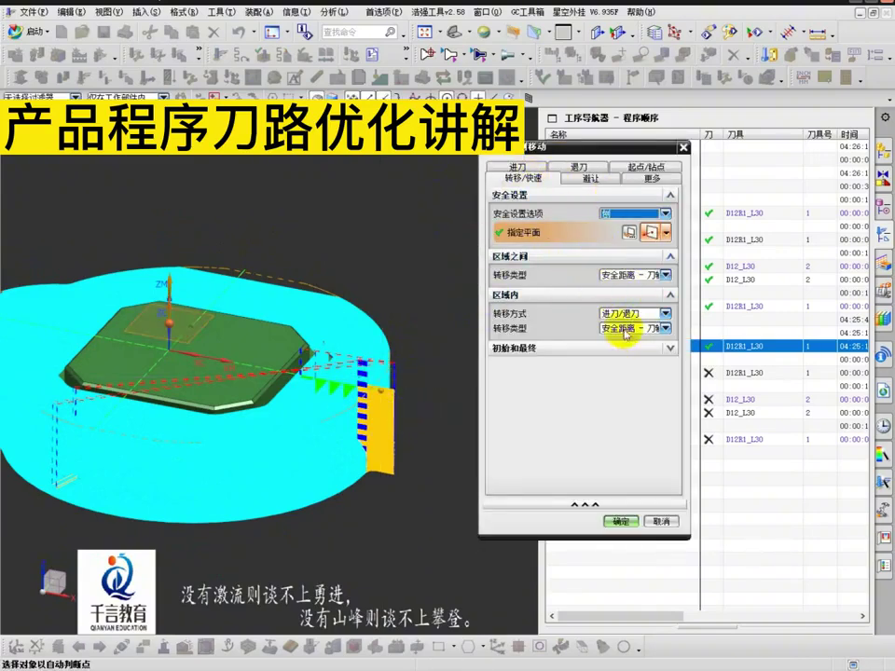
click(665, 329)
click(623, 349)
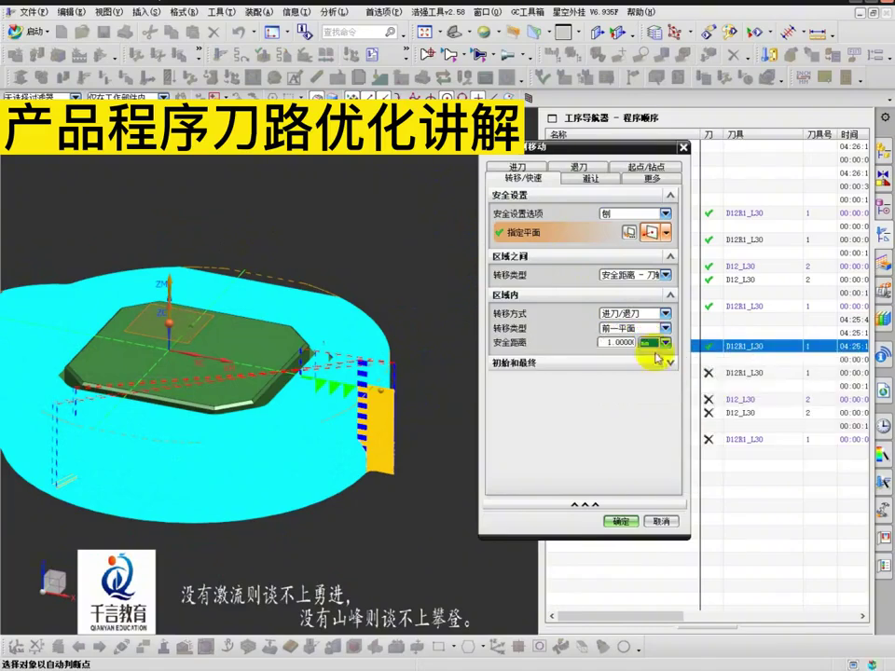
click(634, 275)
click(624, 303)
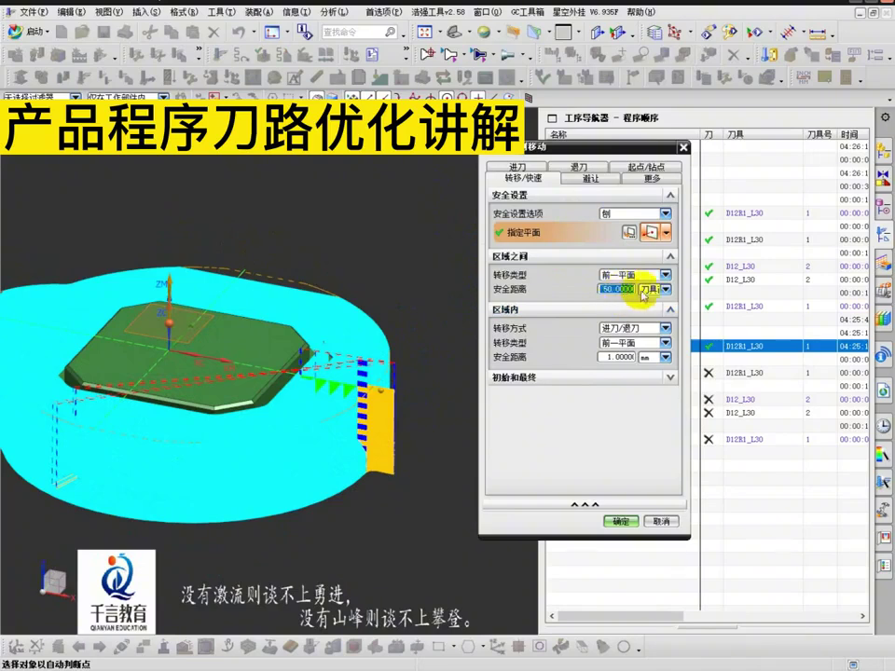
click(653, 306)
middle_click(648, 319)
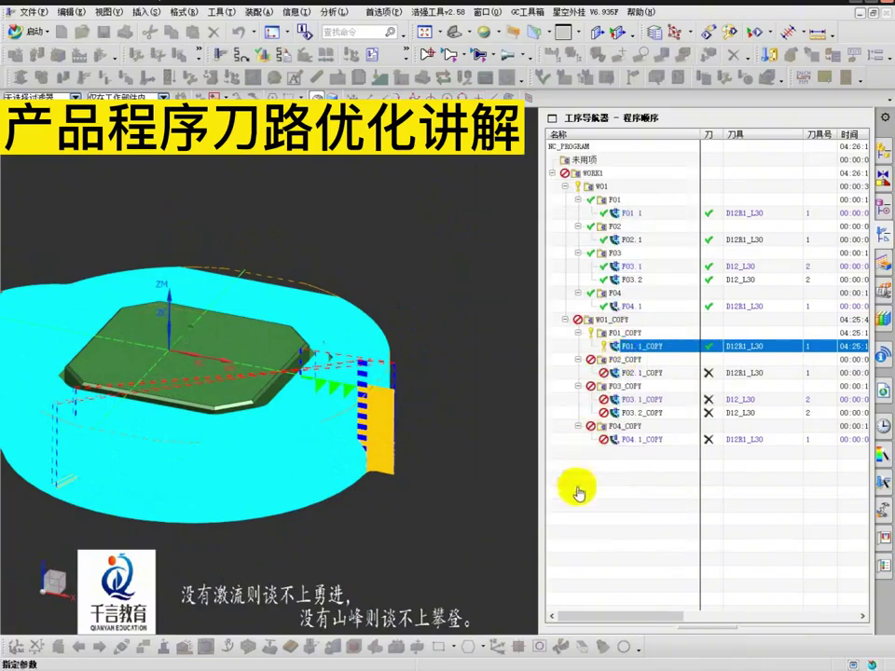
click(543, 554)
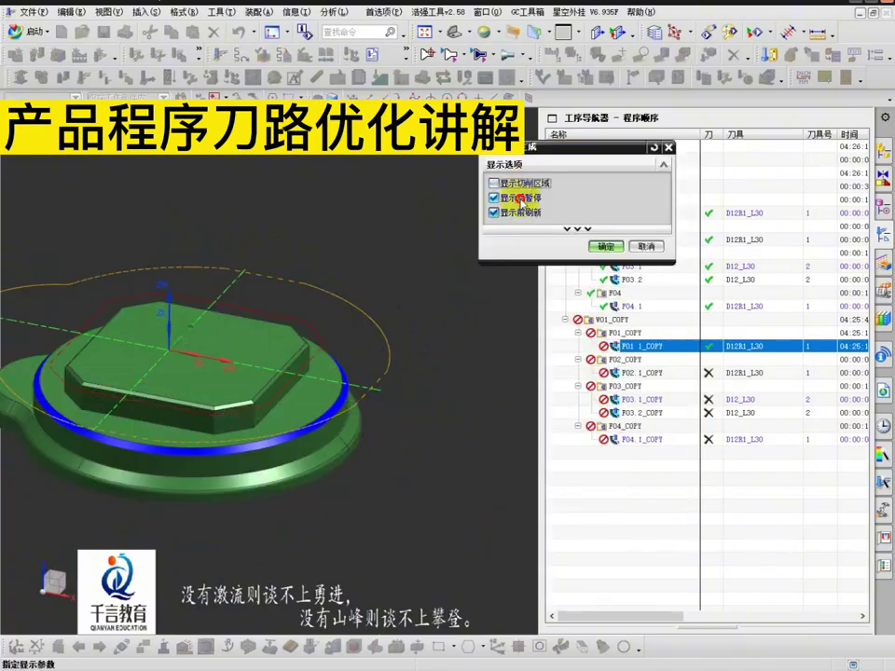
middle_click(425, 265)
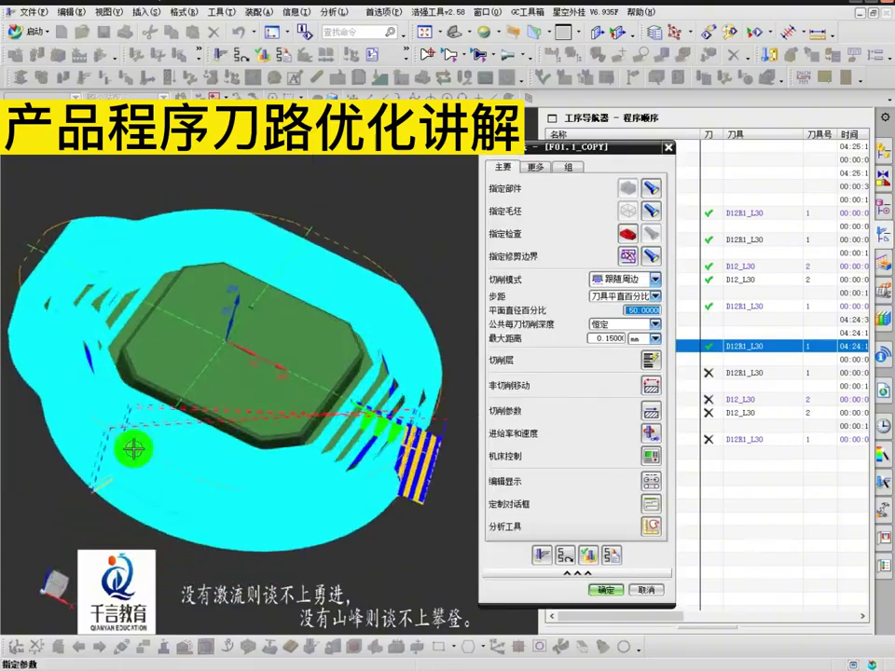
- Examine the engage arcs and transfer moves of the toolpath up close, and restore the plain top view
scroll(134, 450, up, 3)
scroll(104, 452, down, 5)
scroll(70, 423, up, 5)
middle_drag(112, 447, 107, 459)
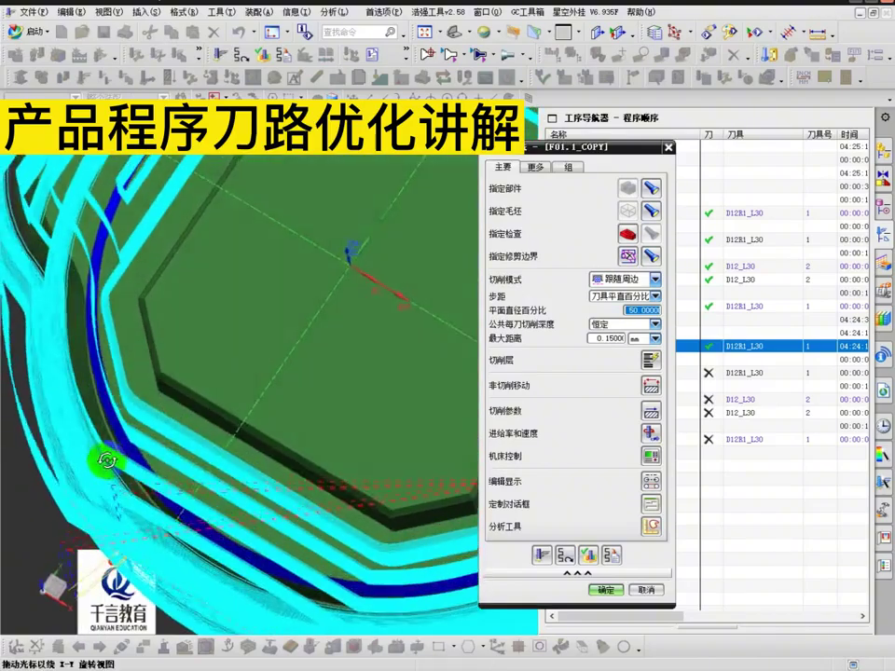
scroll(106, 461, up, 6)
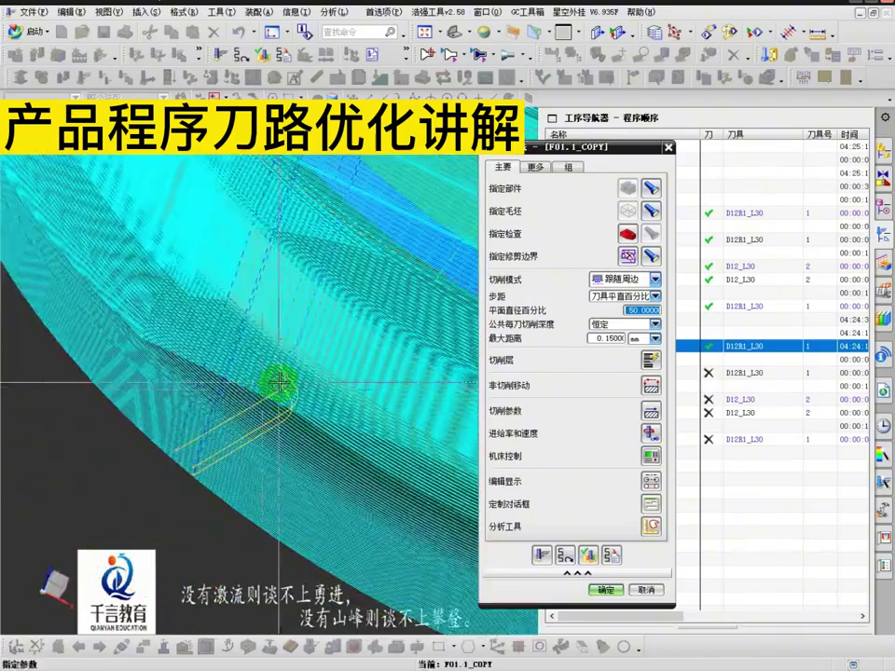
scroll(278, 383, up, 8)
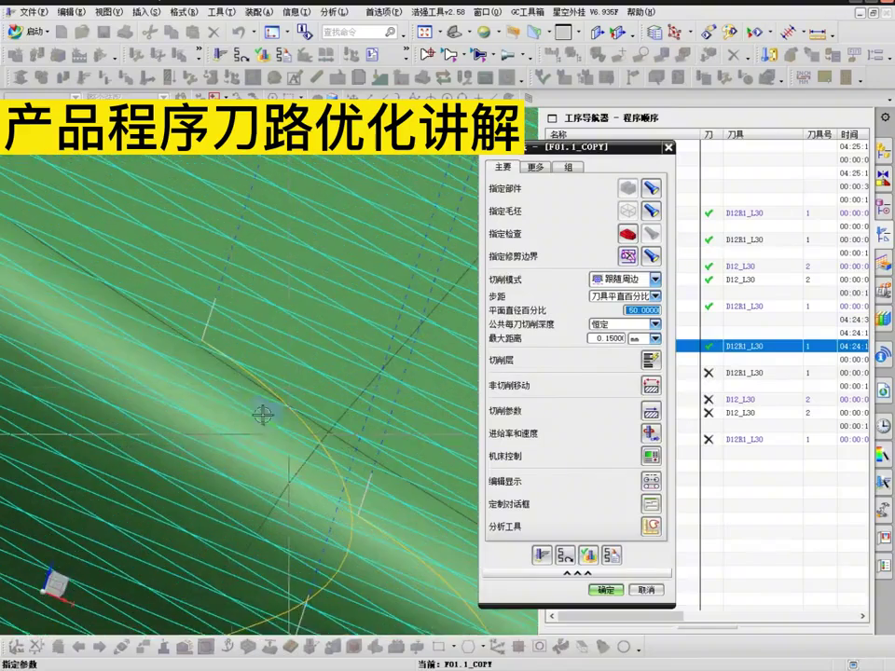
scroll(202, 329, up, 2)
scroll(168, 320, down, 10)
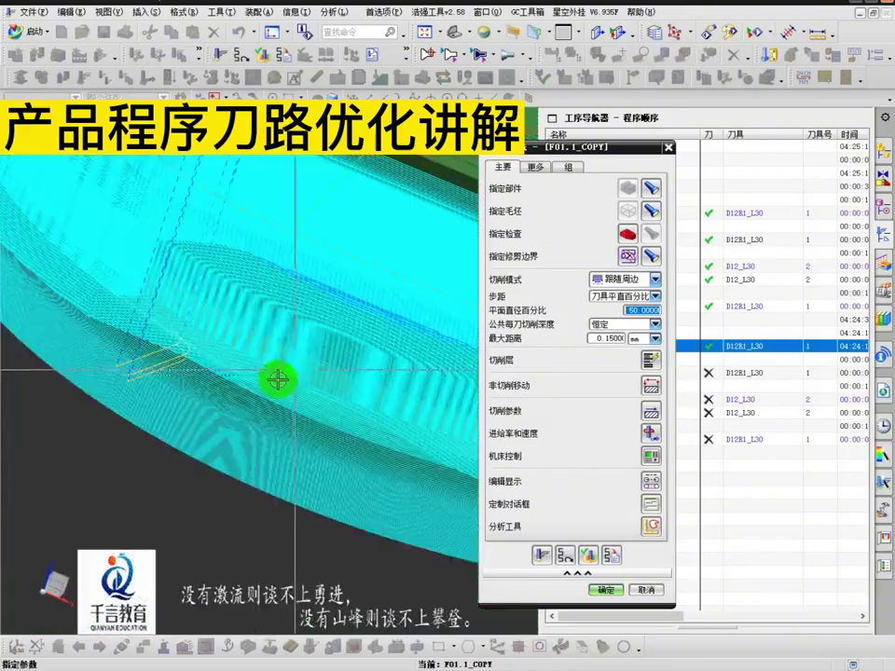
middle_drag(278, 380, 149, 479)
key(F8)
key(F5)
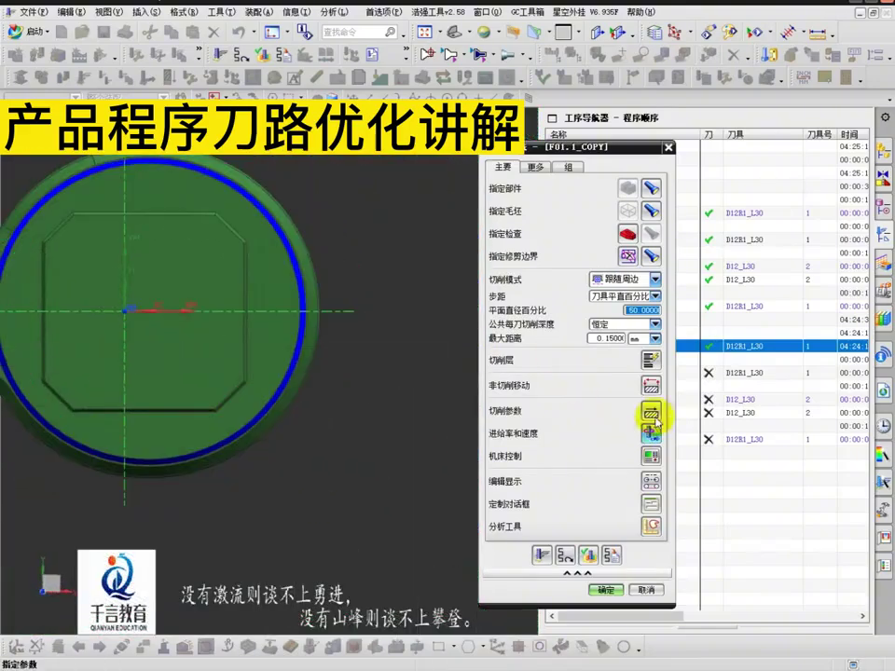
- Delete the existing region start point from the start-point list and accept the non-cutting moves
click(653, 386)
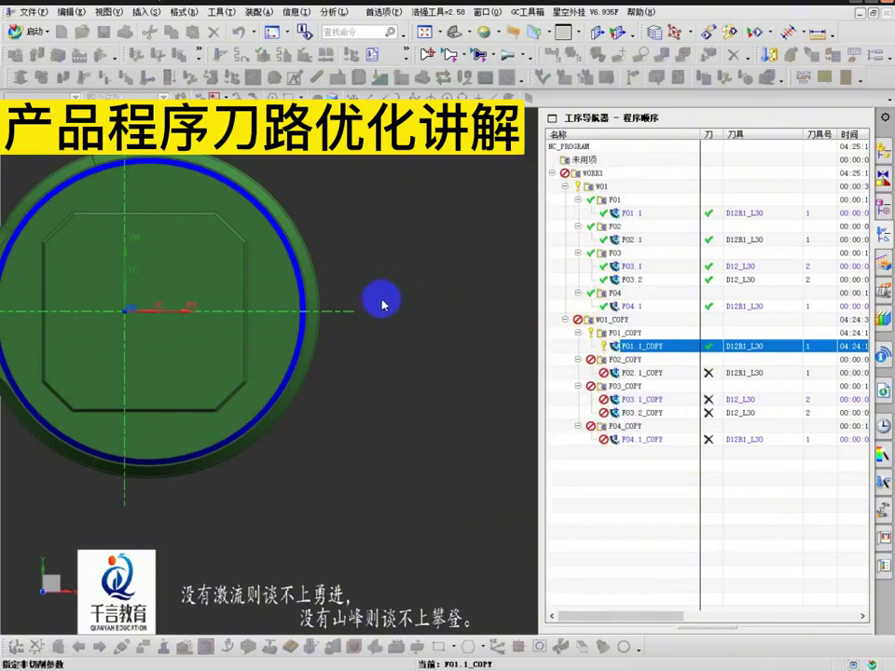
shift+middle_drag(382, 300, 284, 328)
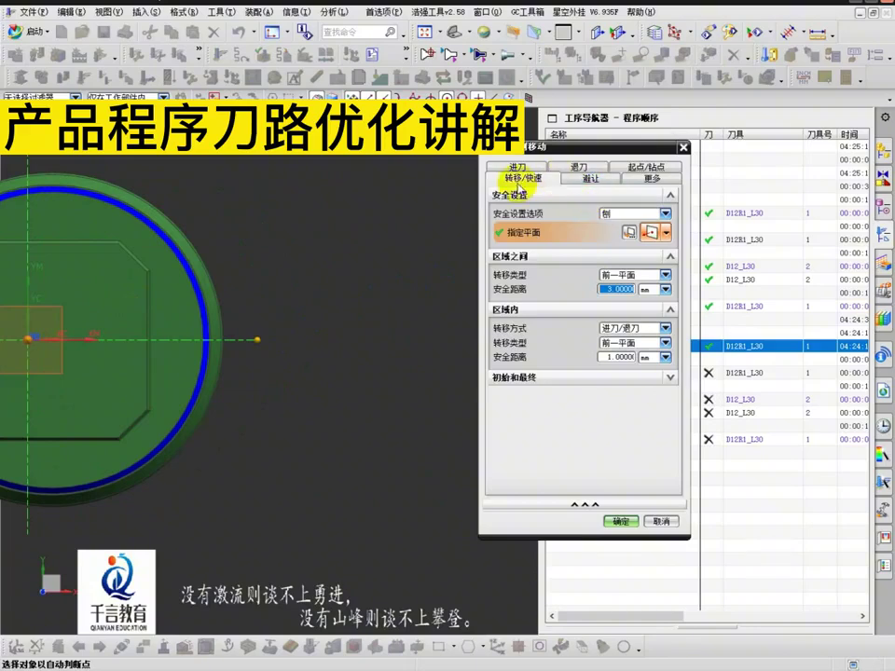
click(518, 167)
click(641, 182)
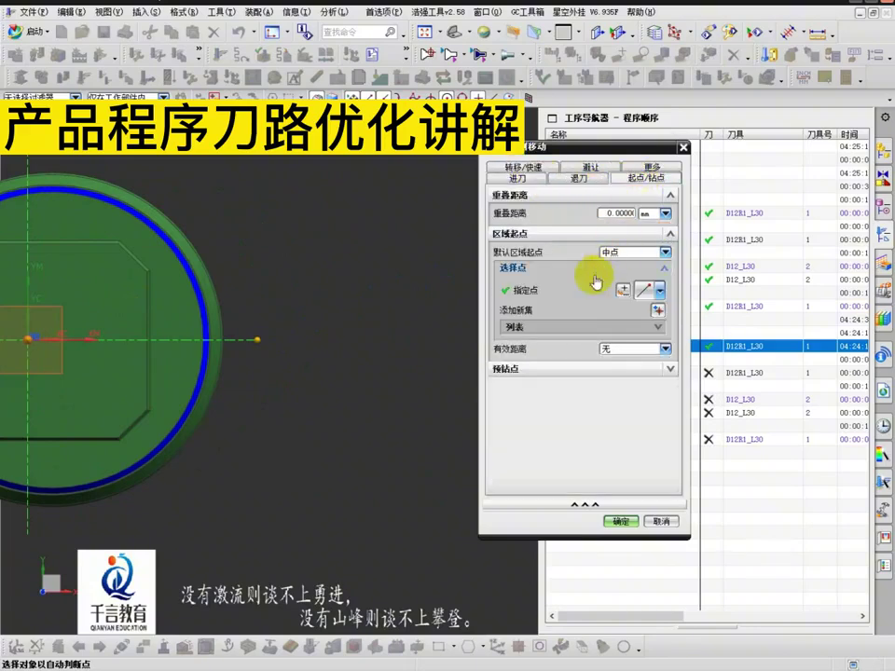
click(559, 334)
click(651, 345)
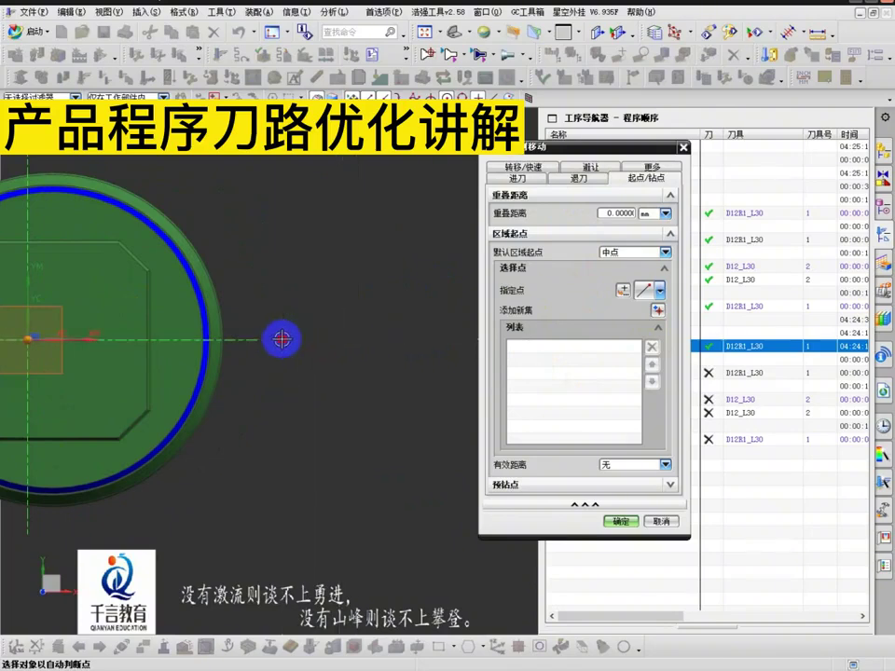
click(606, 524)
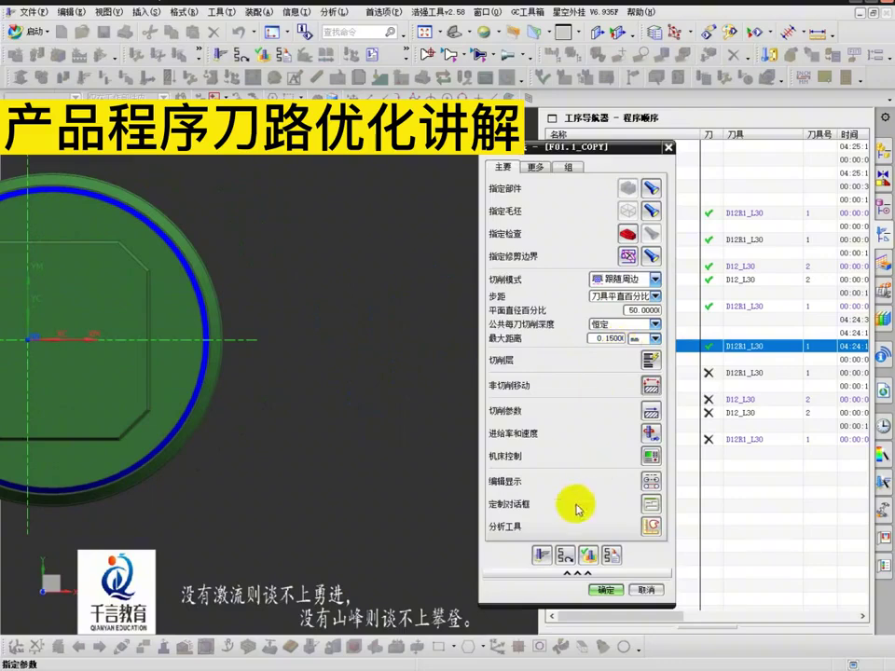
- Regenerate the toolpath without a region start point and check where the tool engages around the part
click(542, 555)
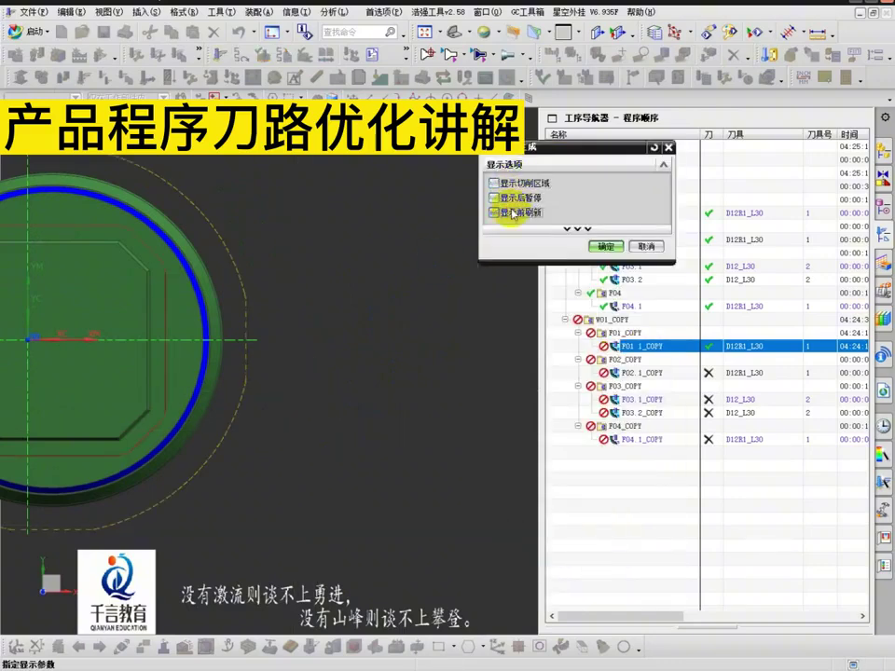
middle_click(371, 305)
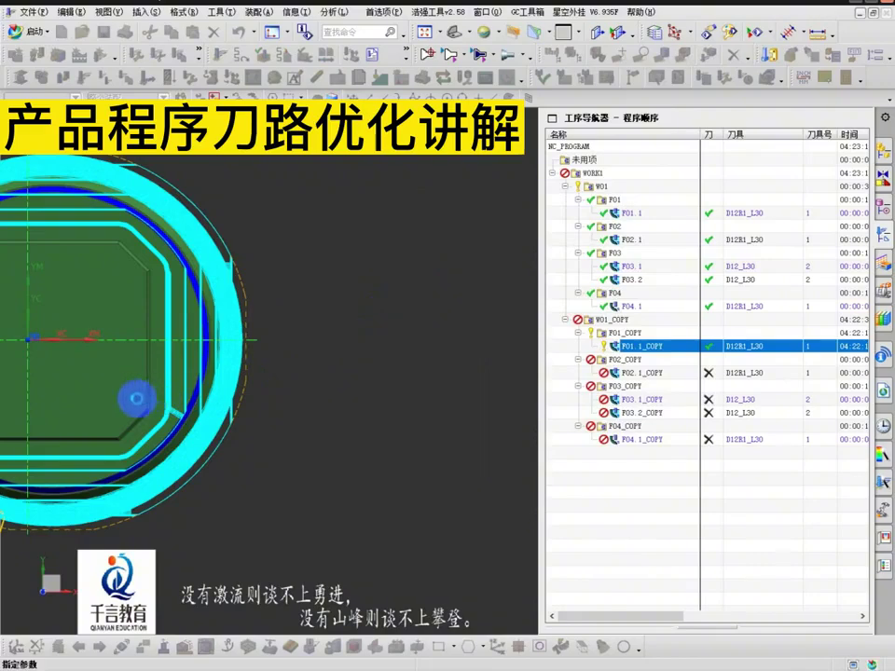
middle_drag(290, 380, 137, 381)
scroll(184, 395, up, 5)
scroll(226, 359, down, 5)
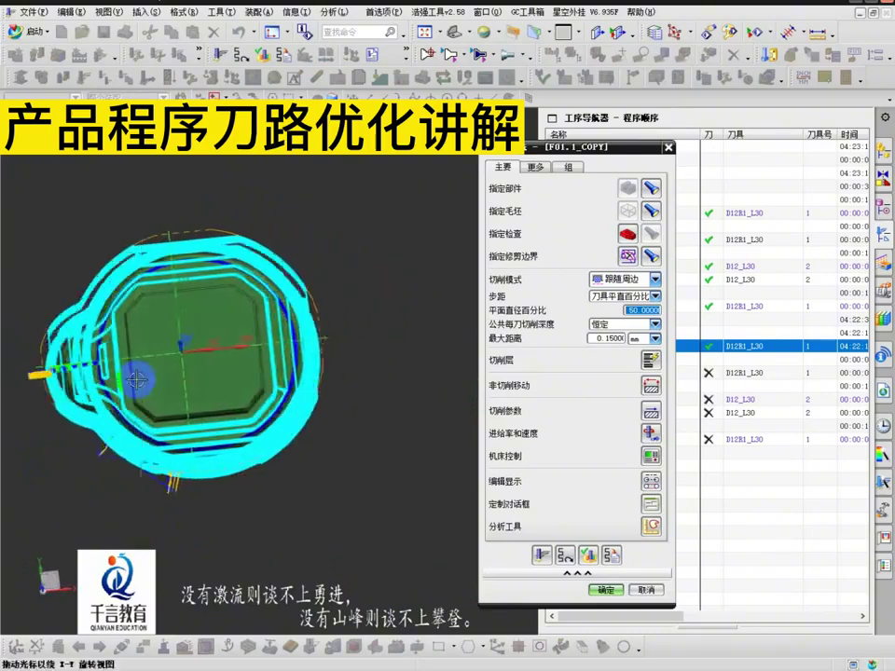
key(F8)
key(F5)
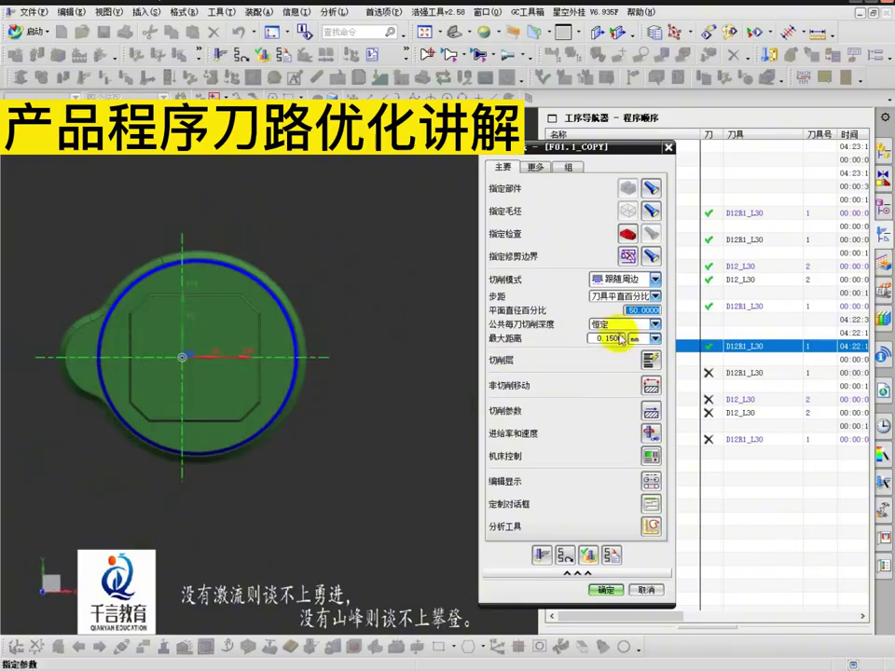
- Place a region start point beside the part at about X 93.2, Y 0 using the cursor location method, and accept the non-cutting moves
click(652, 386)
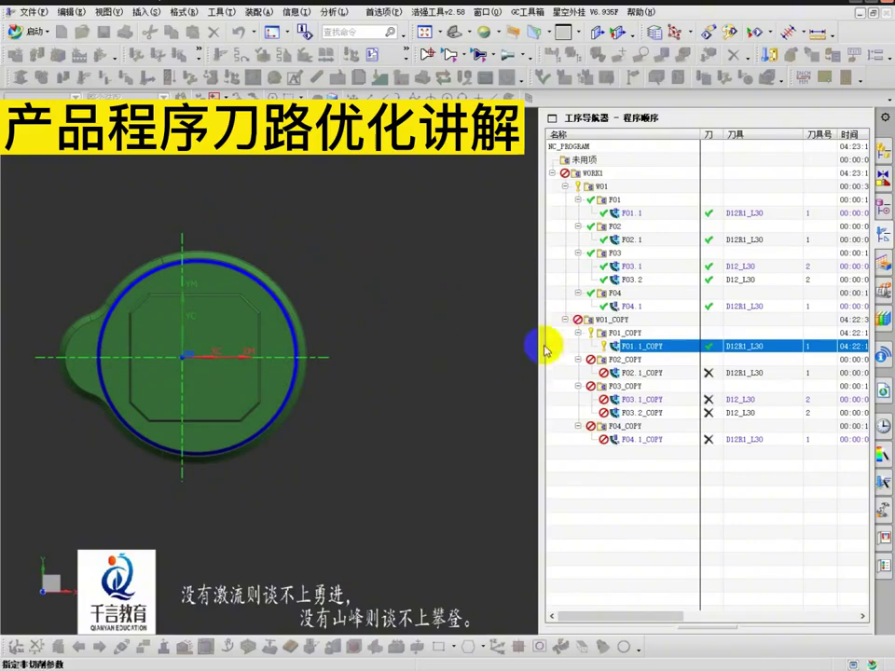
click(587, 233)
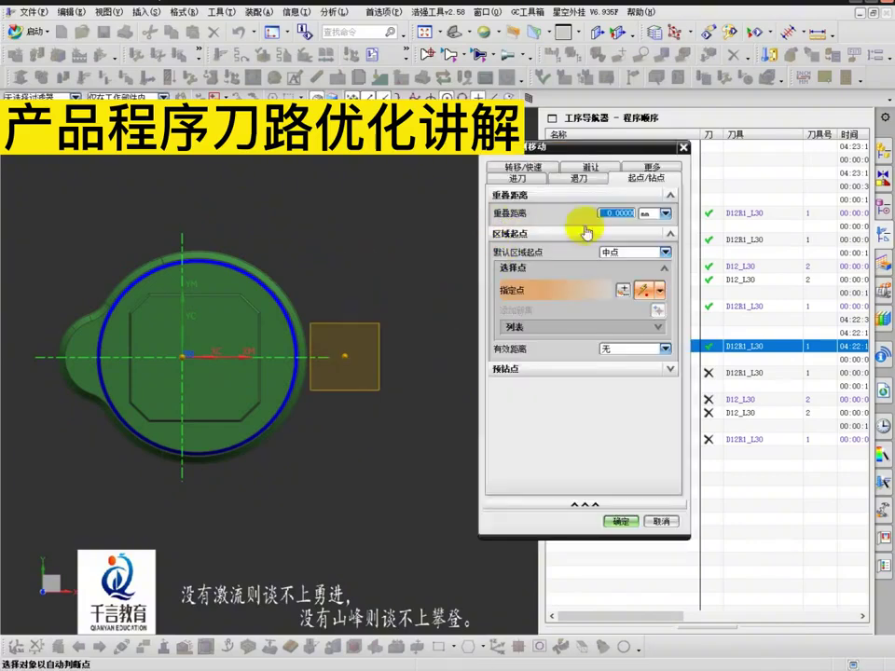
click(581, 332)
click(579, 325)
middle_drag(416, 351, 380, 333)
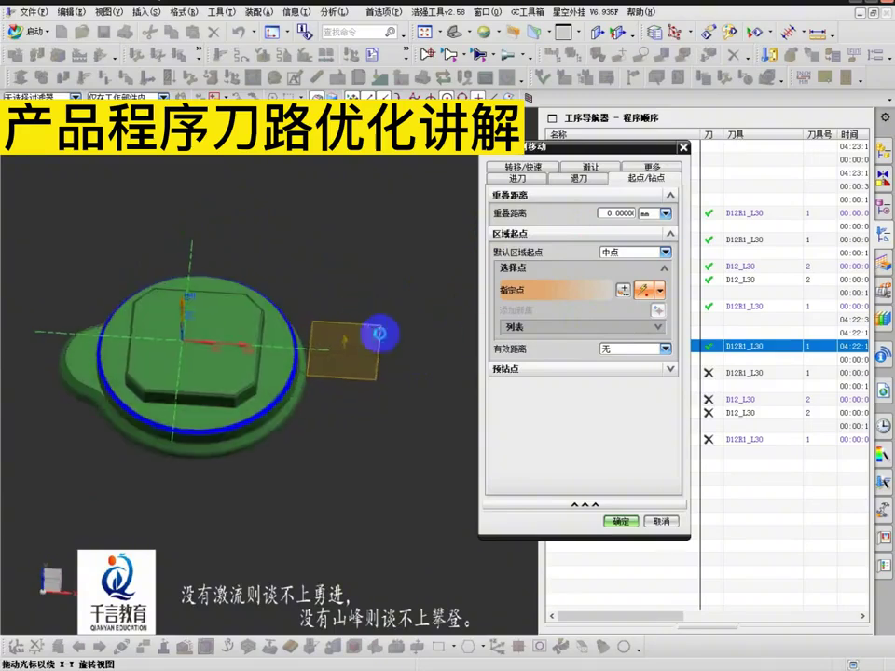
key(F8)
click(575, 328)
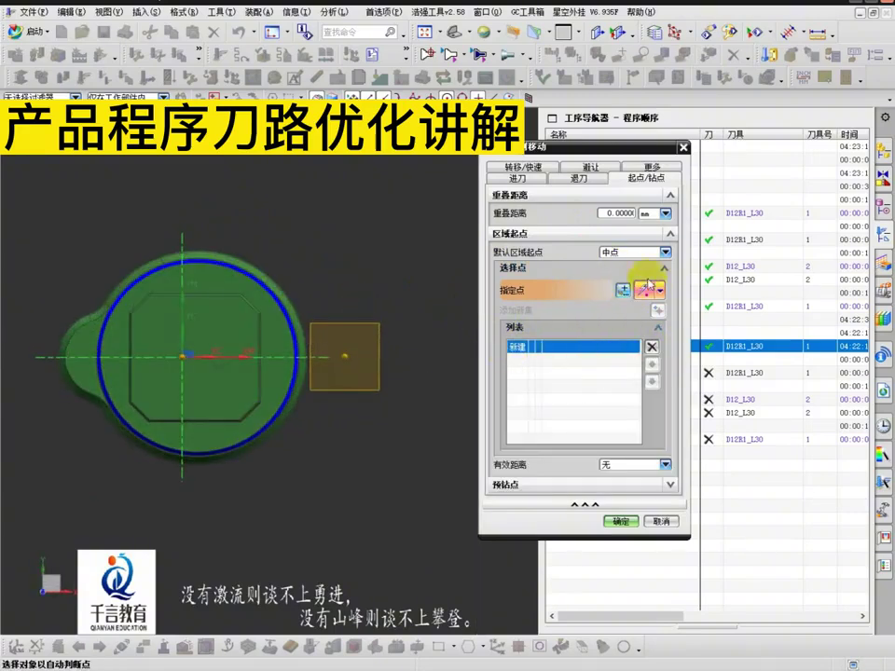
click(661, 292)
click(646, 351)
scroll(400, 359, down, 4)
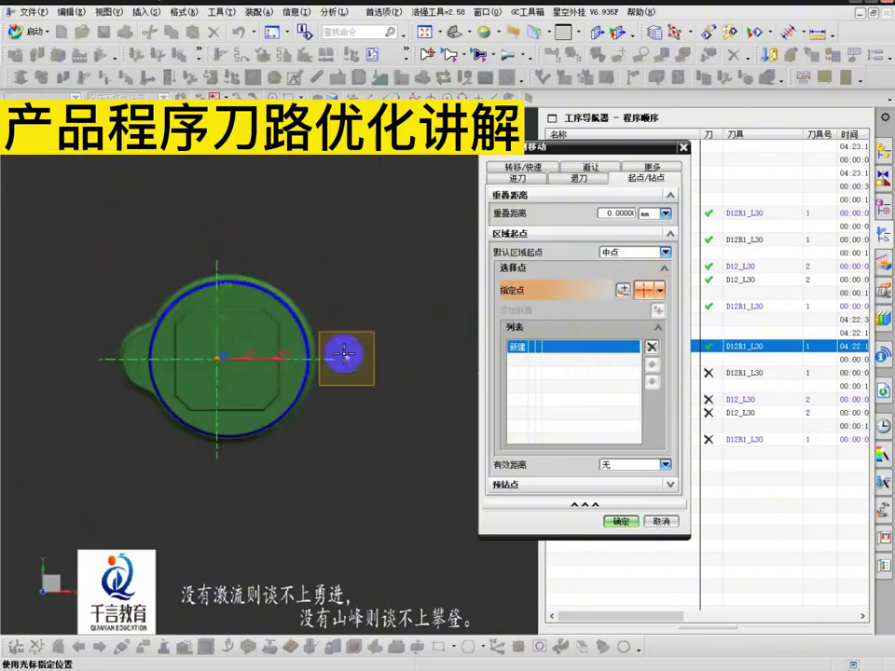
scroll(348, 364, down, 2)
click(347, 356)
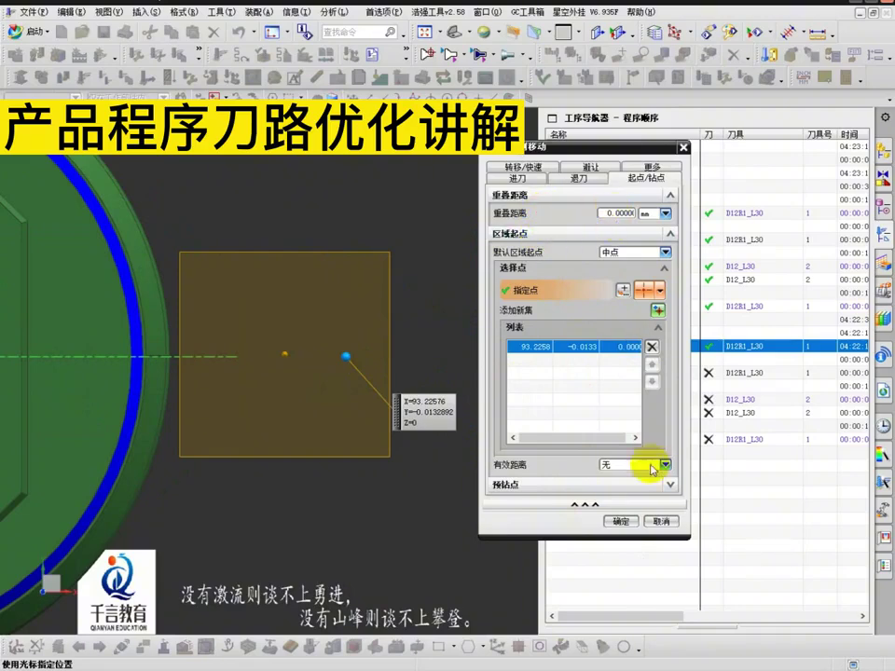
click(621, 523)
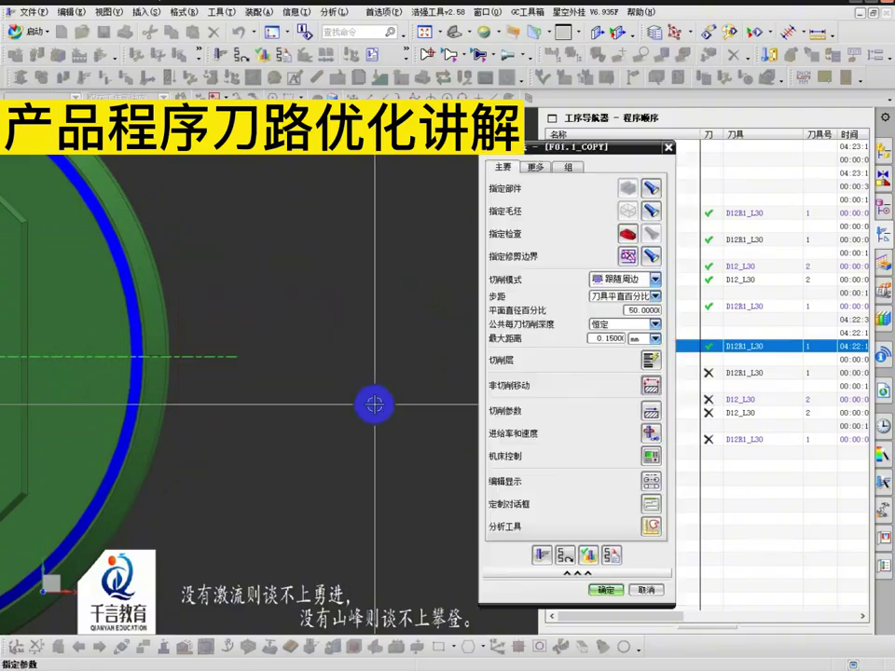
- Regenerate the F01.1_COPY toolpath with the new region start point, turning off the pause after display
scroll(369, 406, up, 4)
click(541, 555)
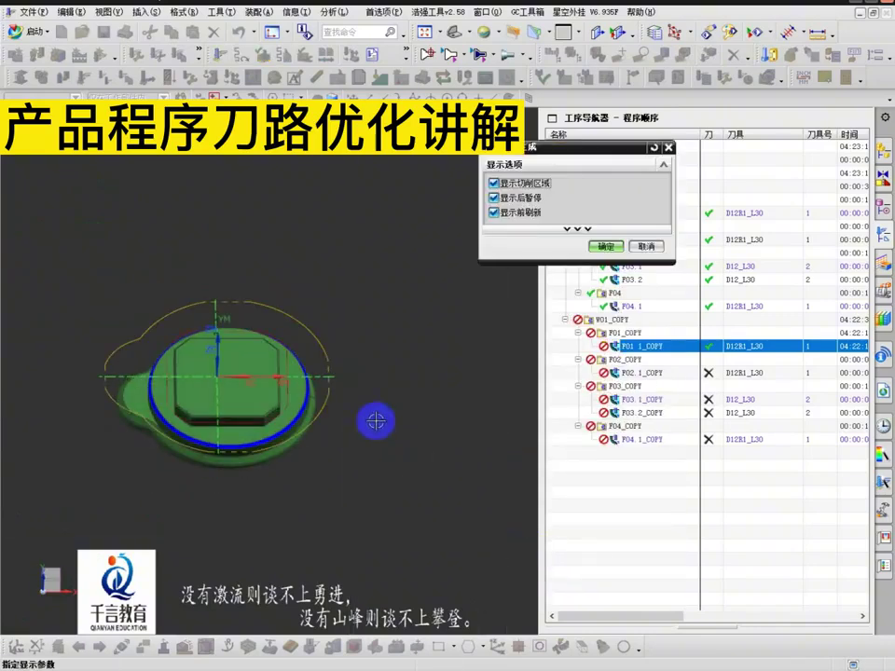
click(520, 199)
middle_click(521, 200)
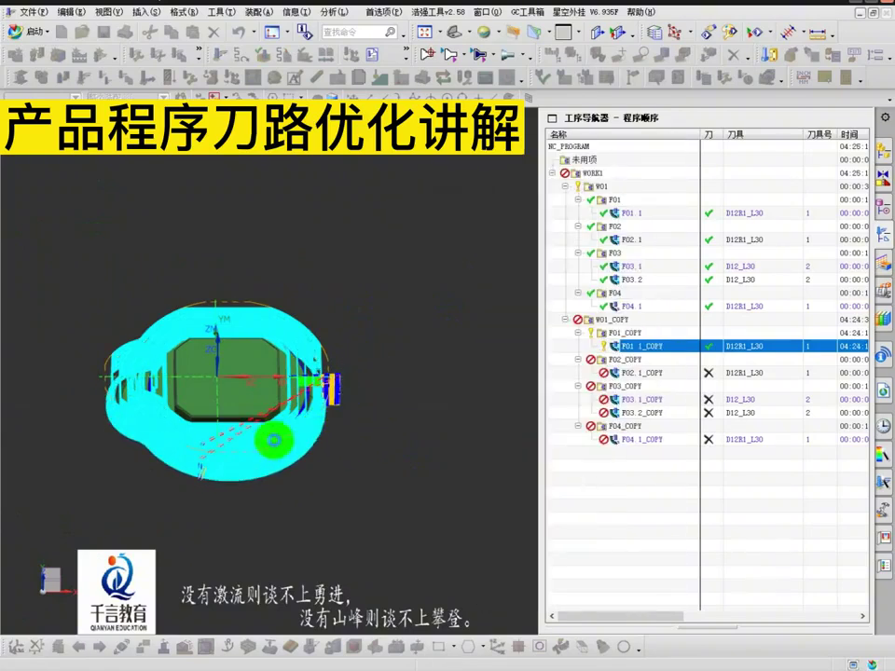
- Examine the engage and transfer moves of the regenerated toolpath from several angles, and accept the operation
scroll(279, 523, up, 5)
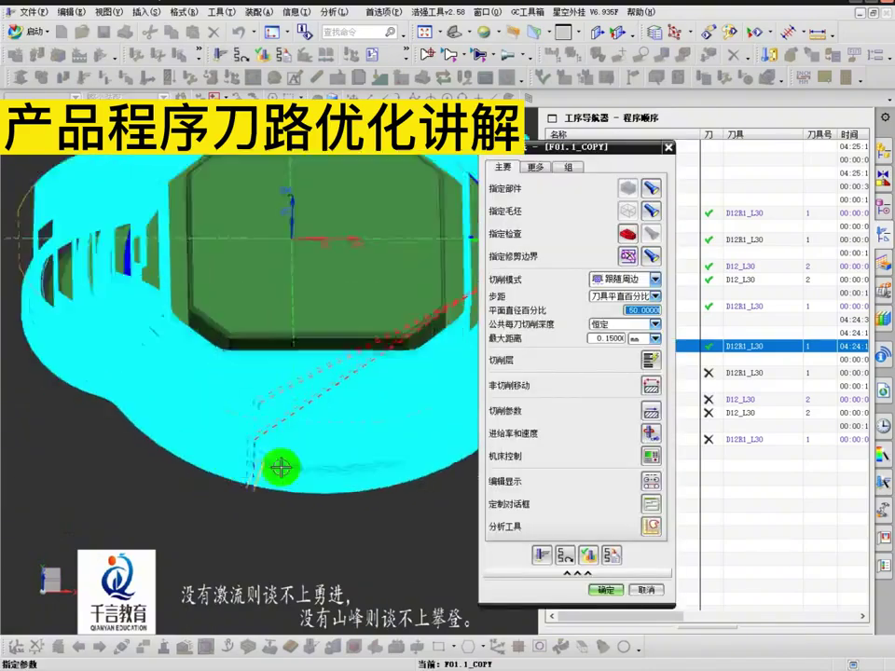
middle_drag(279, 523, 259, 305)
scroll(283, 374, up, 5)
scroll(258, 305, down, 3)
scroll(257, 306, down, 6)
middle_drag(255, 362, 160, 540)
scroll(215, 483, up, 4)
middle_drag(215, 484, 217, 525)
scroll(259, 567, down, 6)
scroll(259, 567, down, 4)
middle_drag(259, 567, 320, 394)
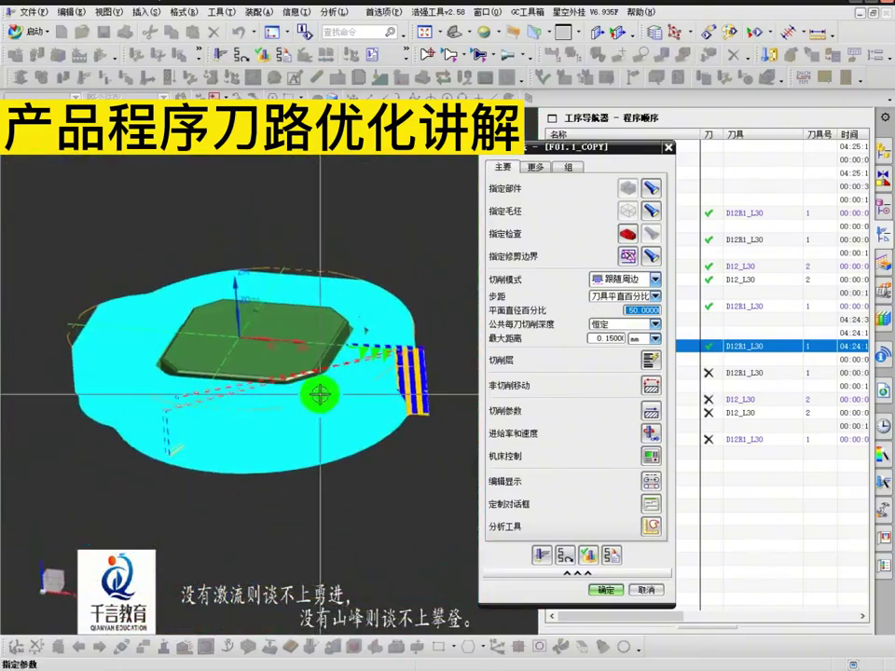
middle_click(320, 394)
- Display the toolpath of the original operation F02.1 and examine its engage and transfer moves up close
click(642, 240)
click(642, 241)
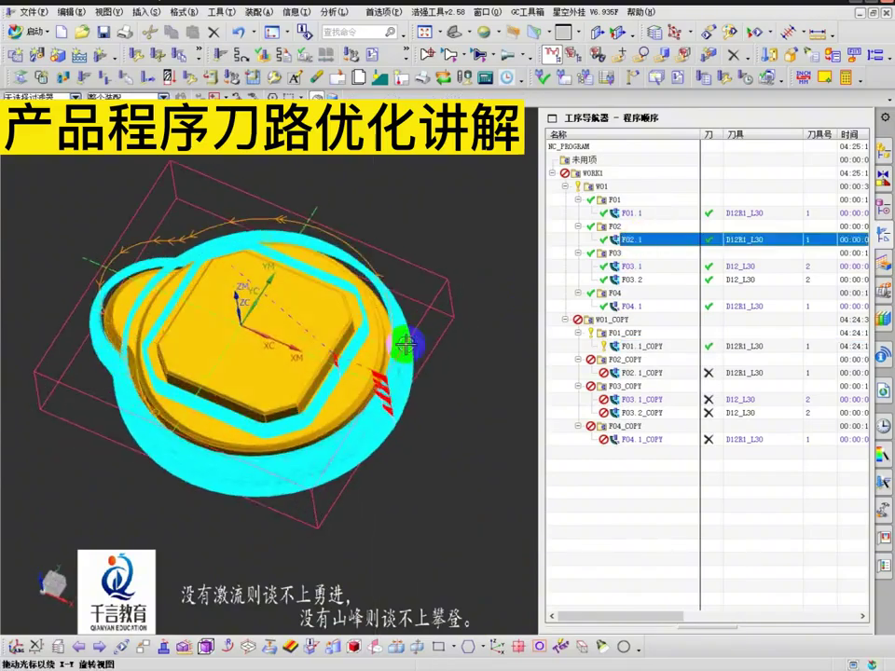
scroll(396, 388, up, 4)
middle_drag(395, 388, 447, 355)
scroll(390, 459, down, 3)
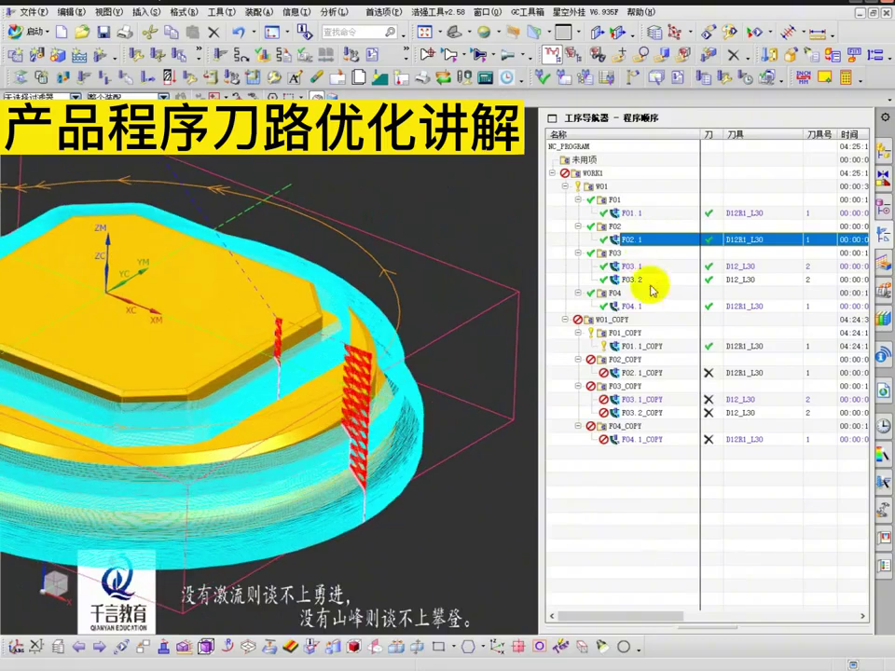
- In F02.1_COPY's non-cutting moves, set the open-area arc engage radius to 10% of the tool and minimum clearance to trim and extend at 30%
click(641, 372)
double_click(642, 372)
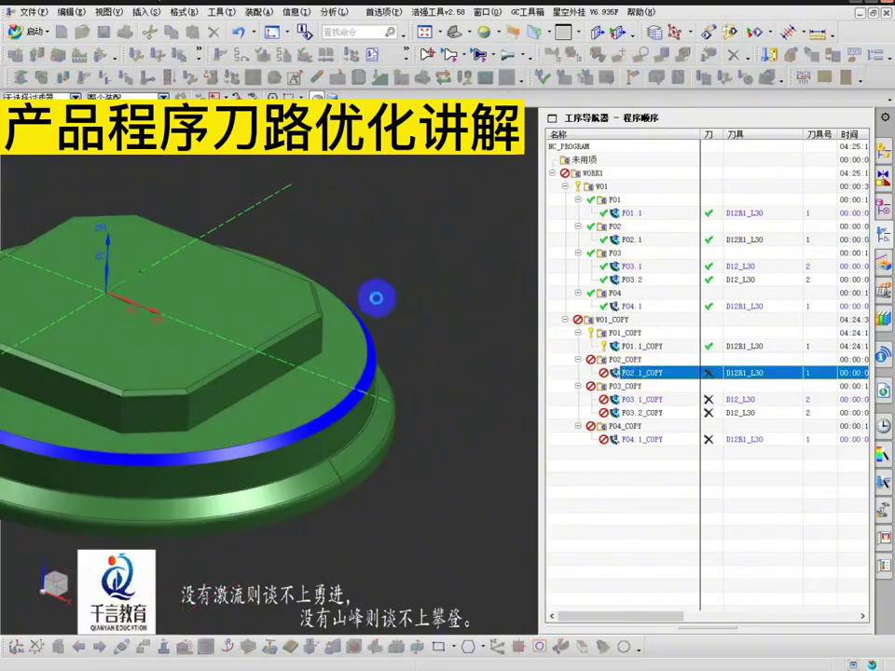
shift+middle_drag(340, 318, 309, 284)
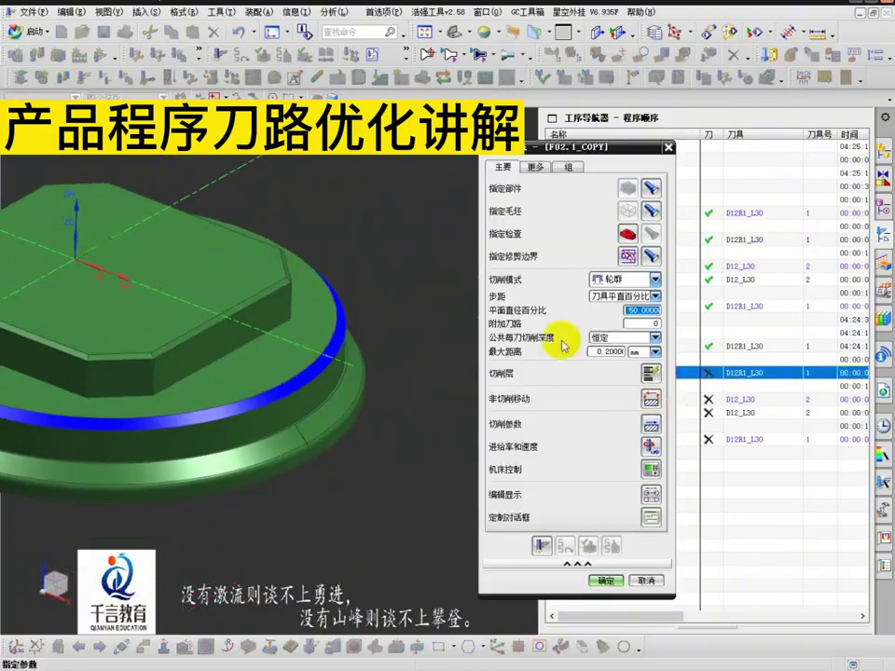
click(650, 400)
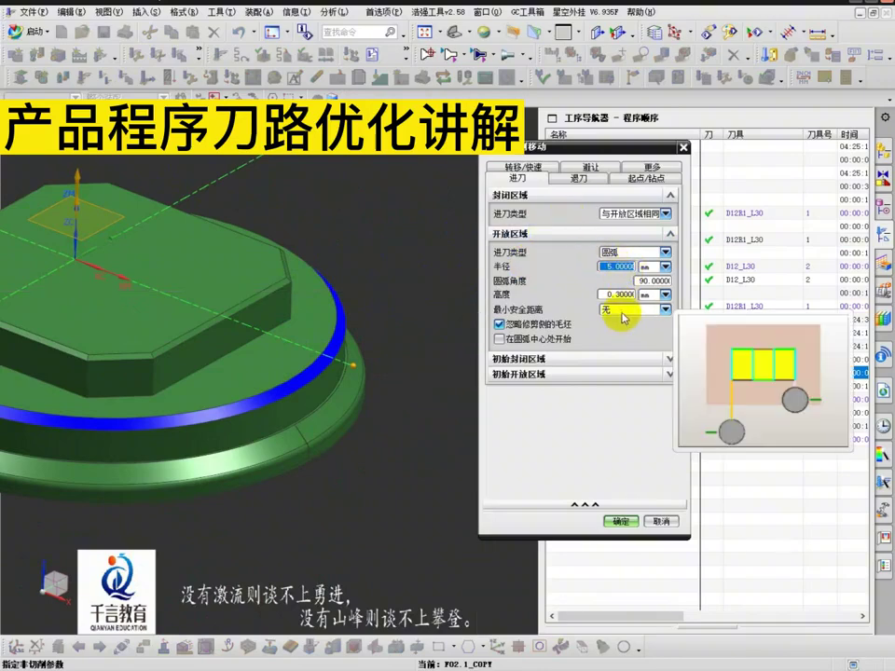
click(572, 179)
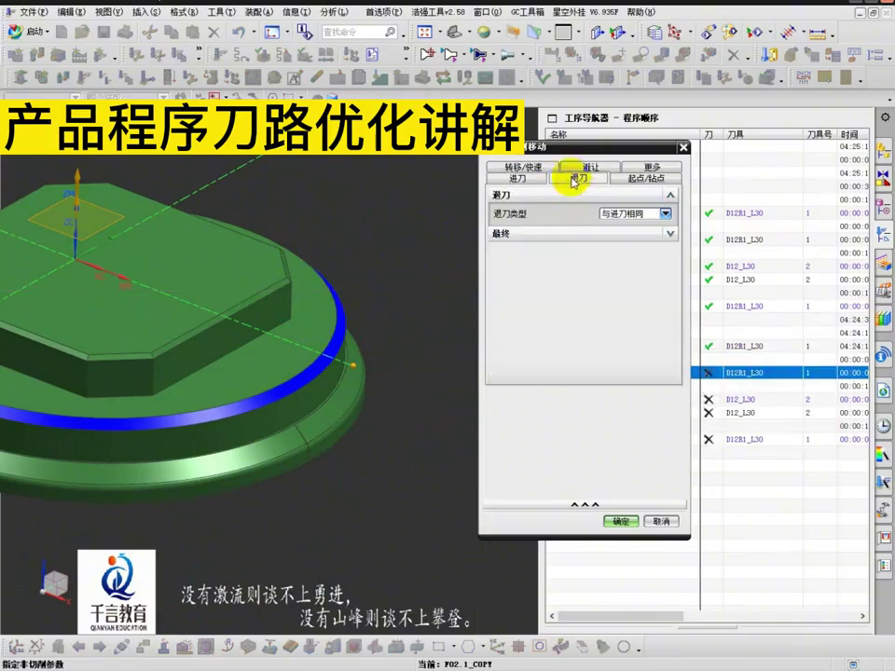
click(620, 216)
click(517, 177)
click(517, 177)
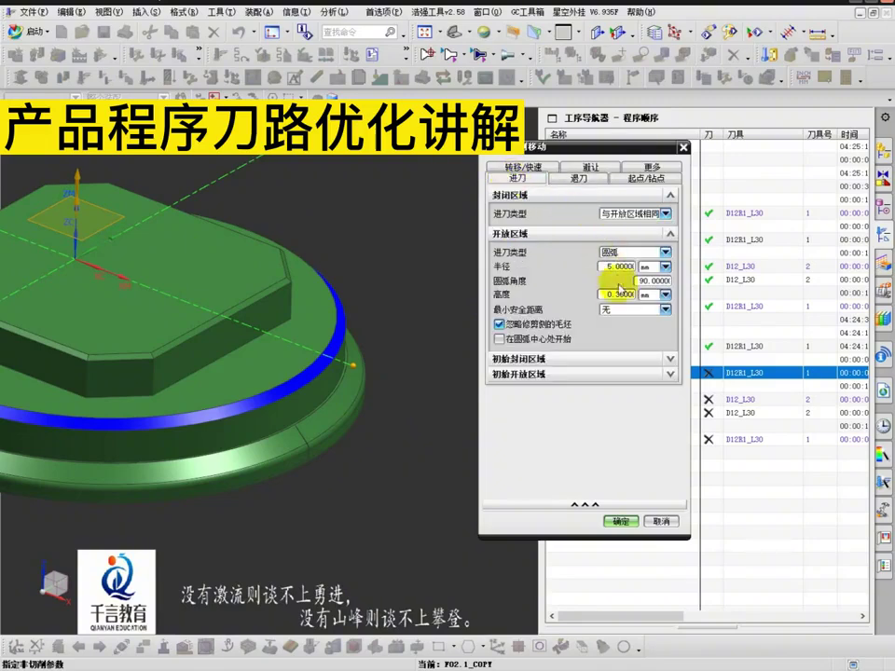
click(623, 310)
click(624, 330)
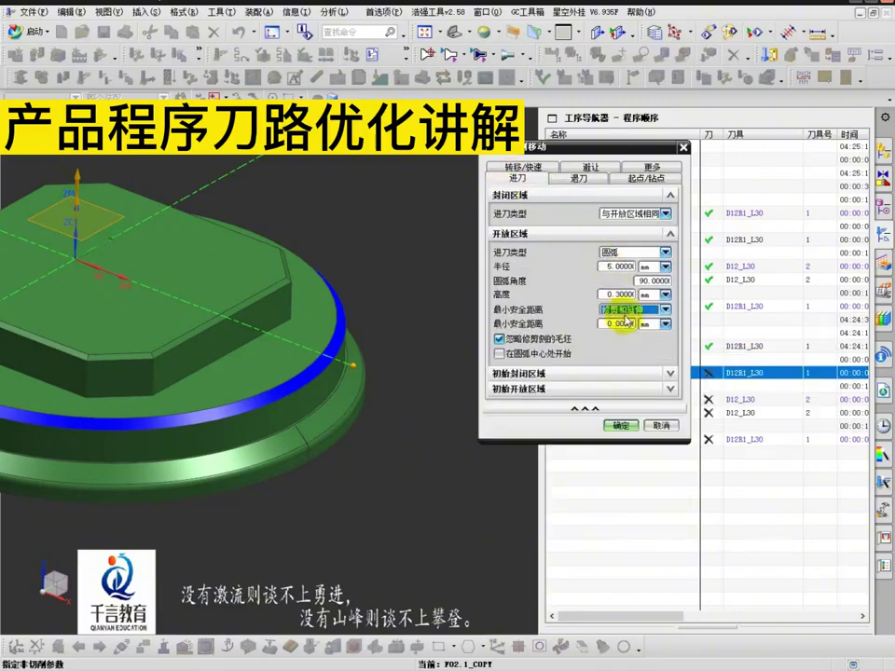
click(624, 251)
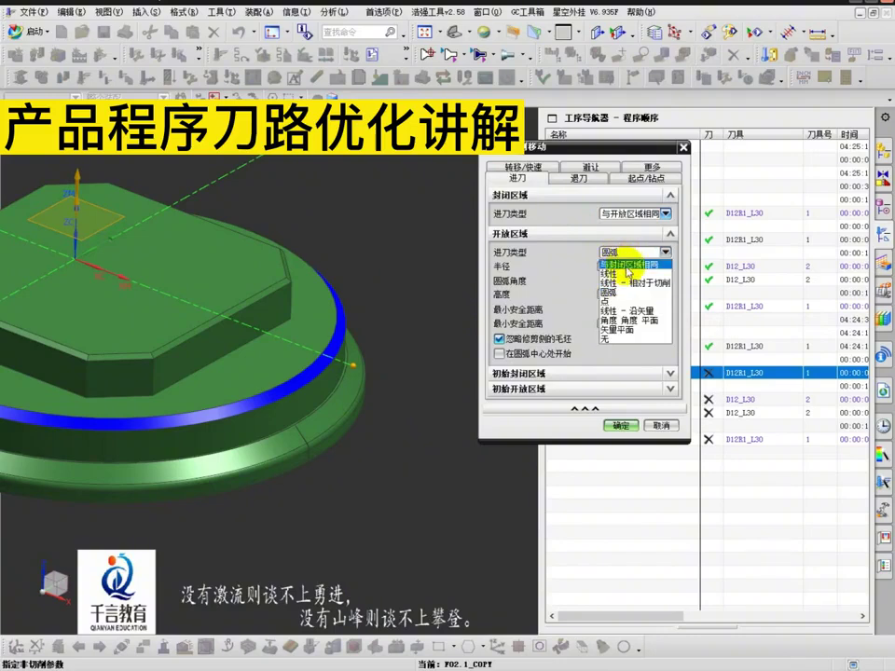
click(609, 292)
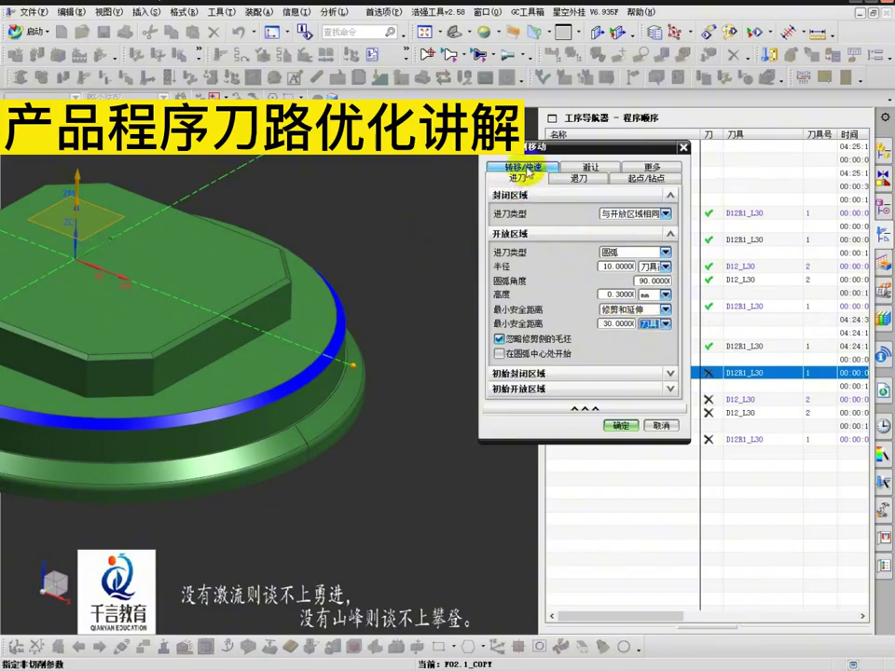
- Set the transfer type within regions to previous plane with a clearance of 0.5 mm
click(524, 167)
click(662, 329)
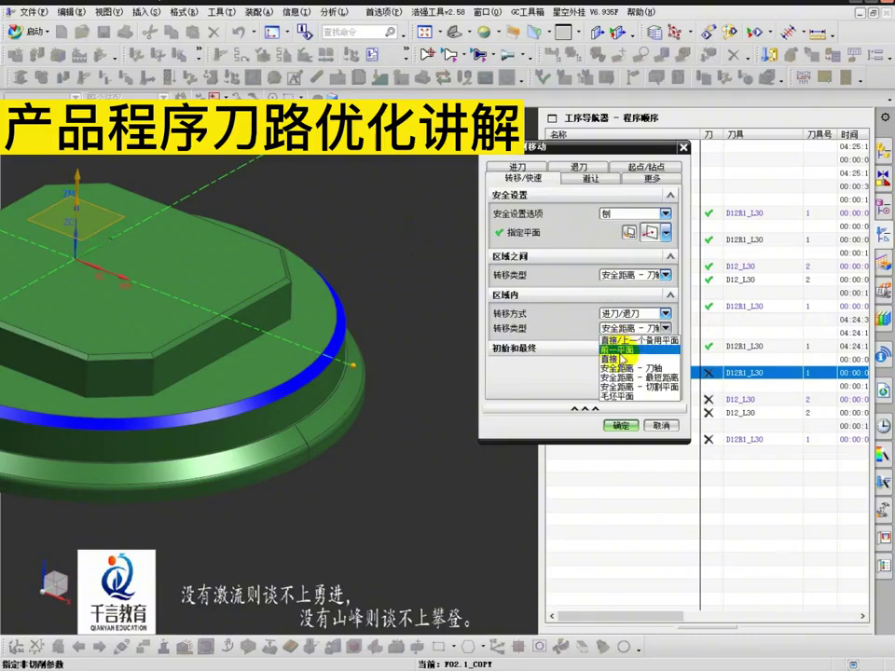
click(620, 360)
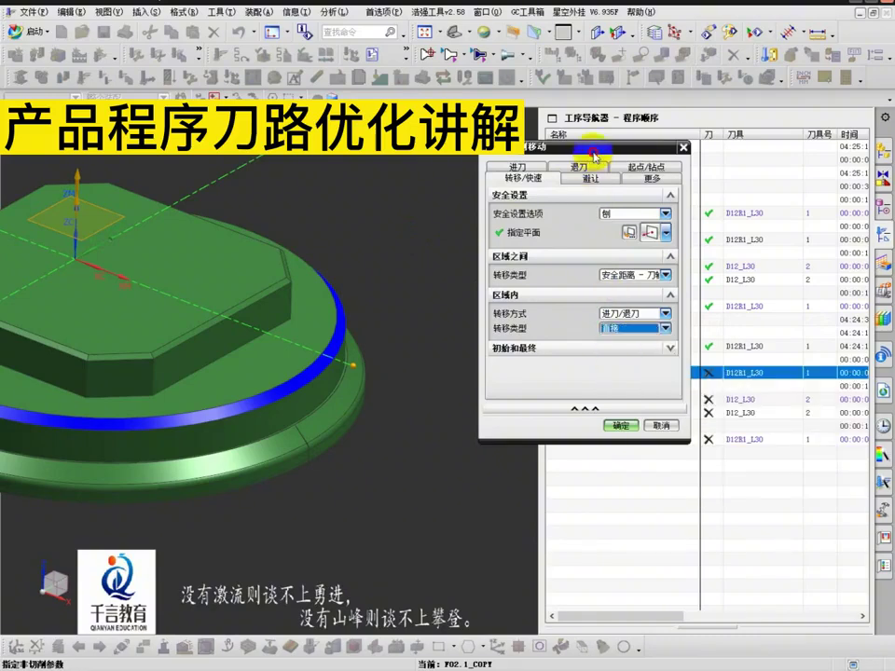
drag(595, 149, 461, 157)
click(529, 336)
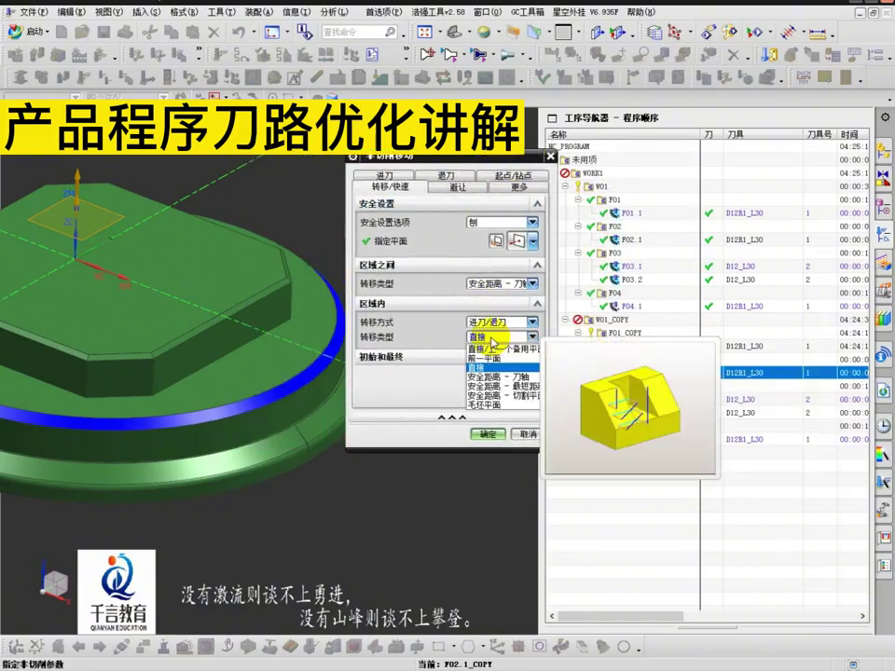
click(491, 358)
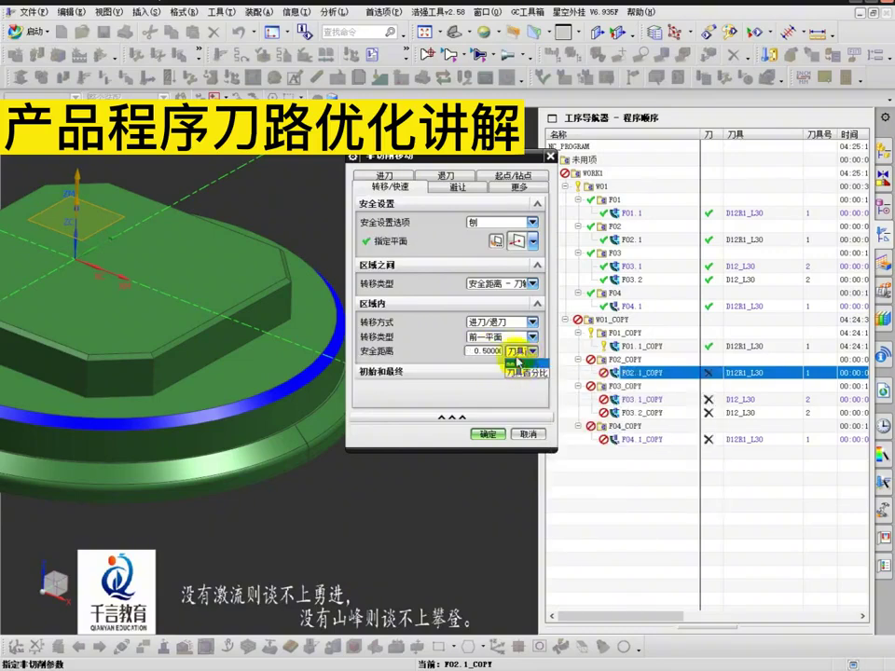
click(516, 362)
- Set the transfer type between regions to previous plane with a clearance of 3 mm
click(530, 282)
click(489, 298)
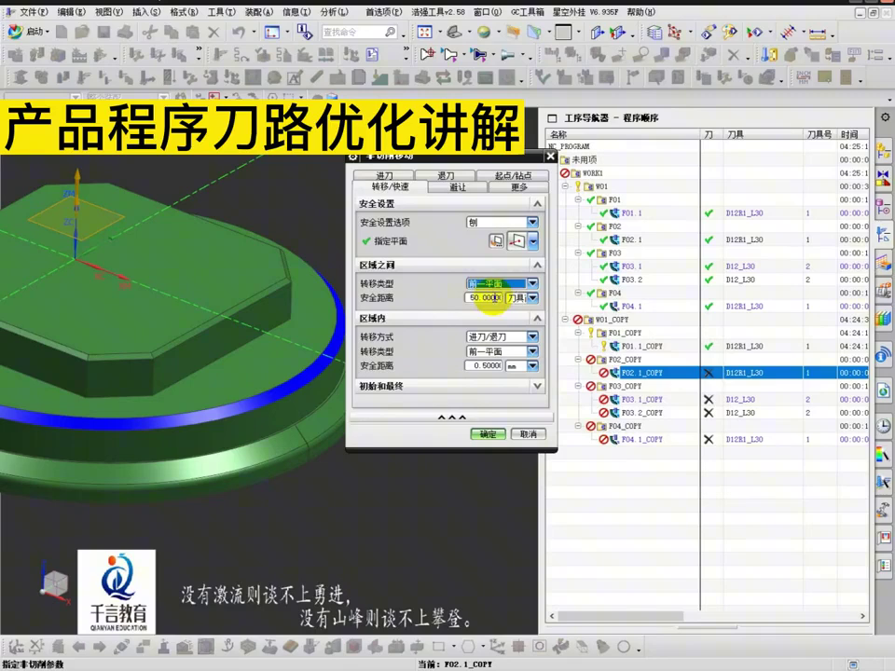
click(514, 310)
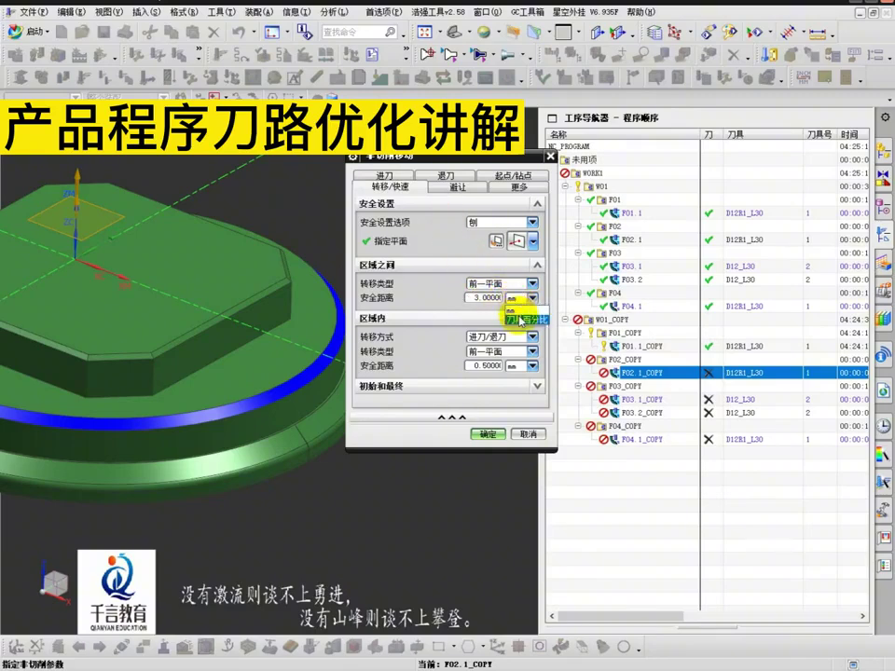
click(511, 310)
- Set the from point and start point in the avoidance settings to none
click(455, 193)
click(452, 177)
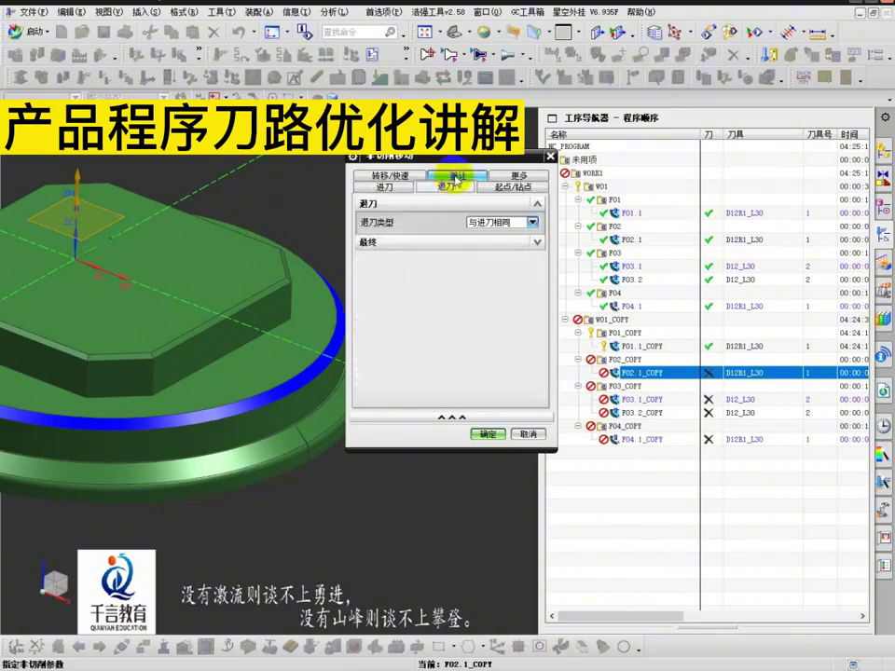
click(458, 176)
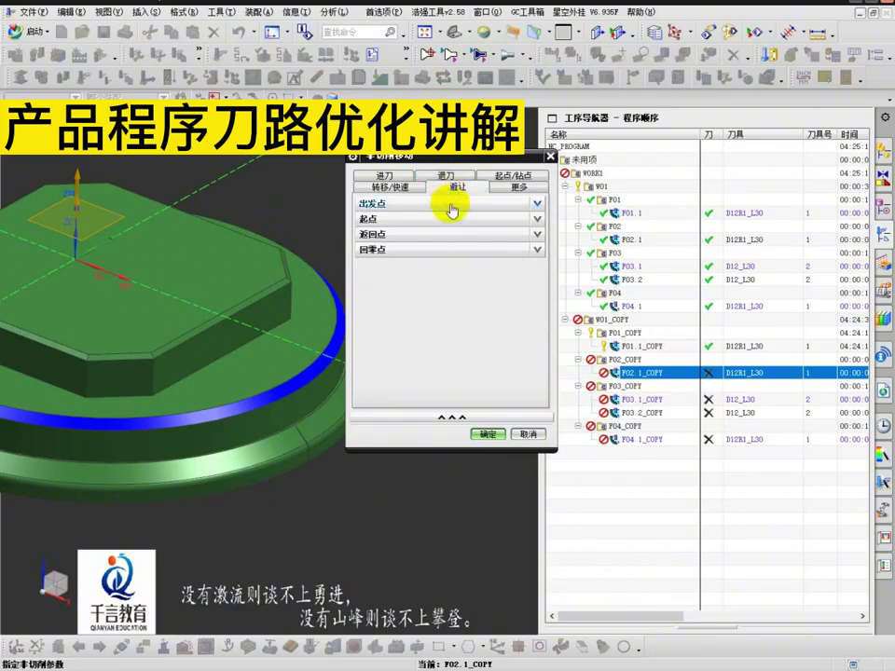
click(450, 204)
click(501, 236)
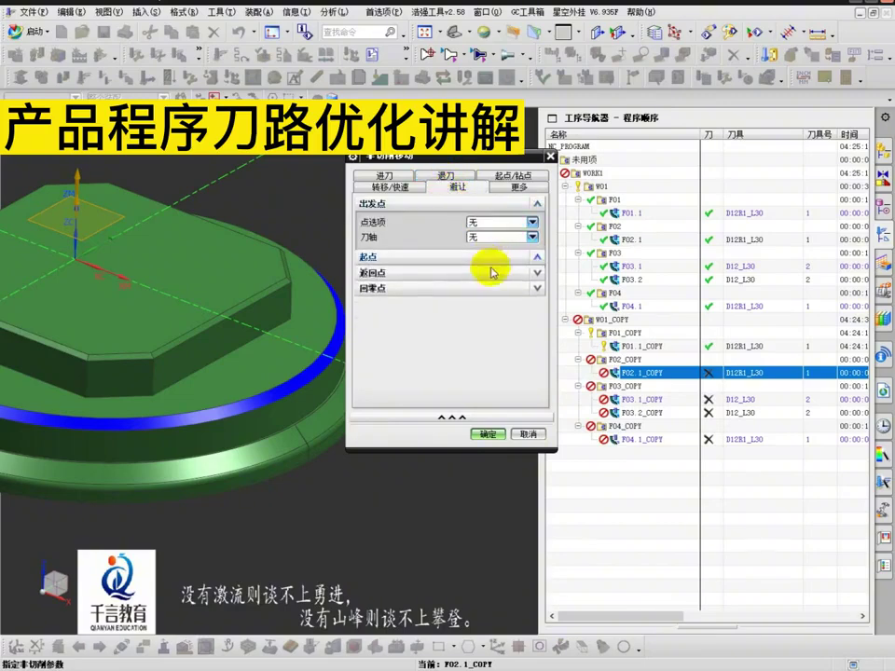
click(490, 257)
click(503, 275)
click(494, 290)
- Set the return point and go-home point to none, and accept the non-cutting moves
click(489, 311)
click(503, 314)
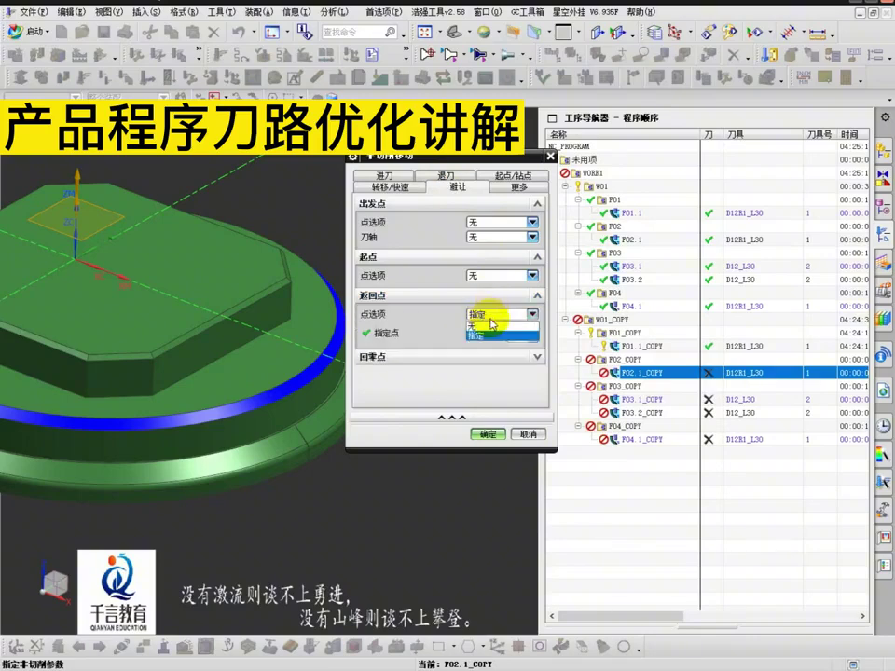
click(491, 328)
click(492, 355)
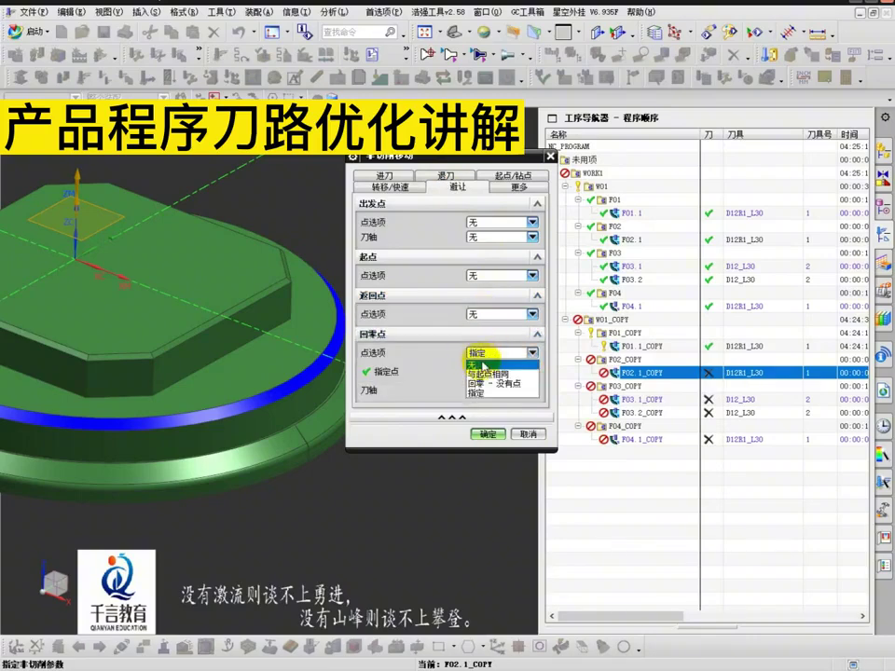
click(480, 367)
middle_click(443, 369)
- Generate the F02.1_COPY toolpath with the changed non-cutting moves
scroll(243, 423, down, 4)
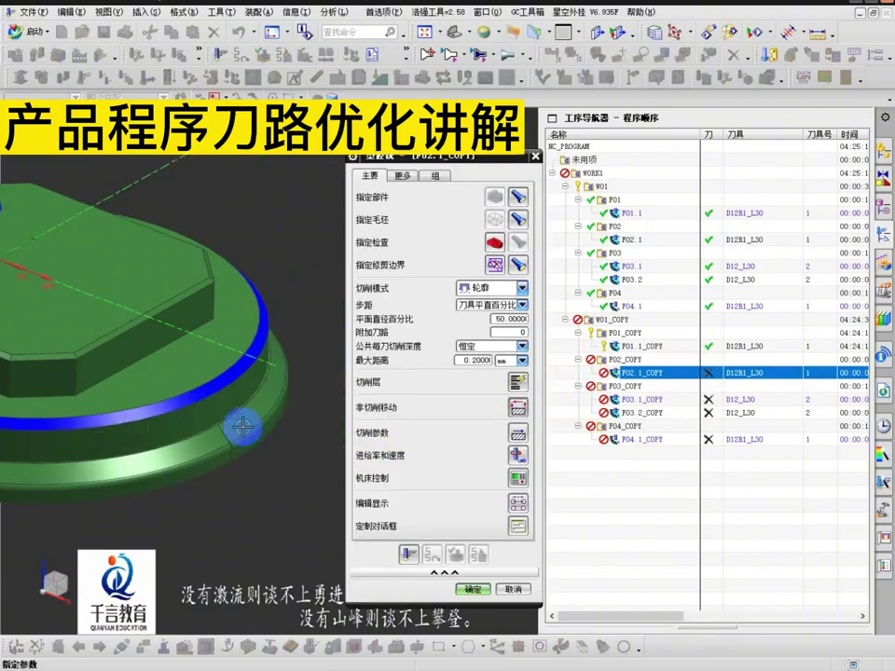
click(405, 551)
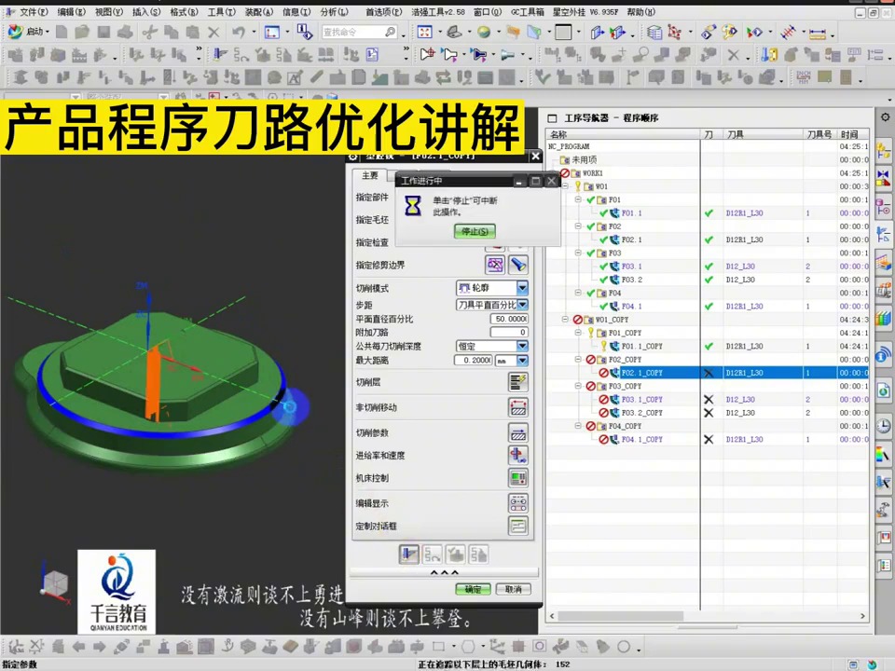
click(472, 254)
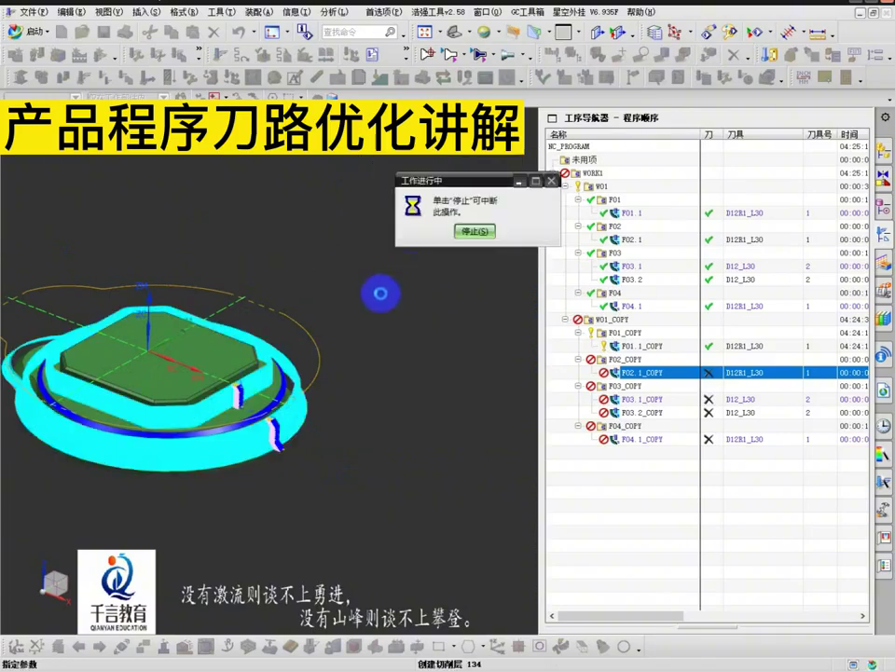
- Examine the engage arcs, retracts and layer-to-layer transfer moves of the F02.1_COPY toolpath up close
scroll(288, 454, up, 7)
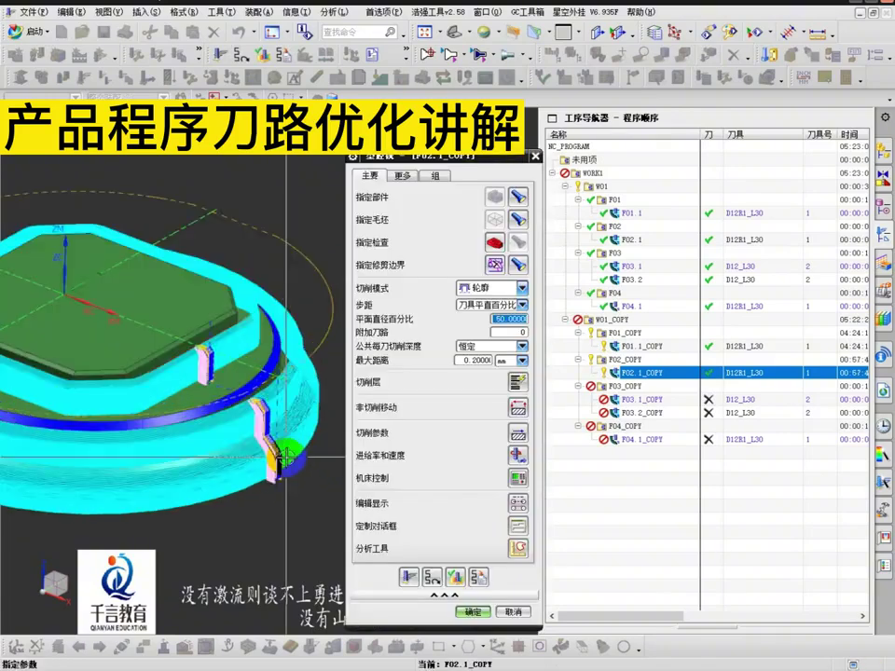
middle_drag(249, 364, 291, 384)
scroll(254, 358, down, 2)
scroll(313, 447, up, 3)
scroll(311, 472, up, 8)
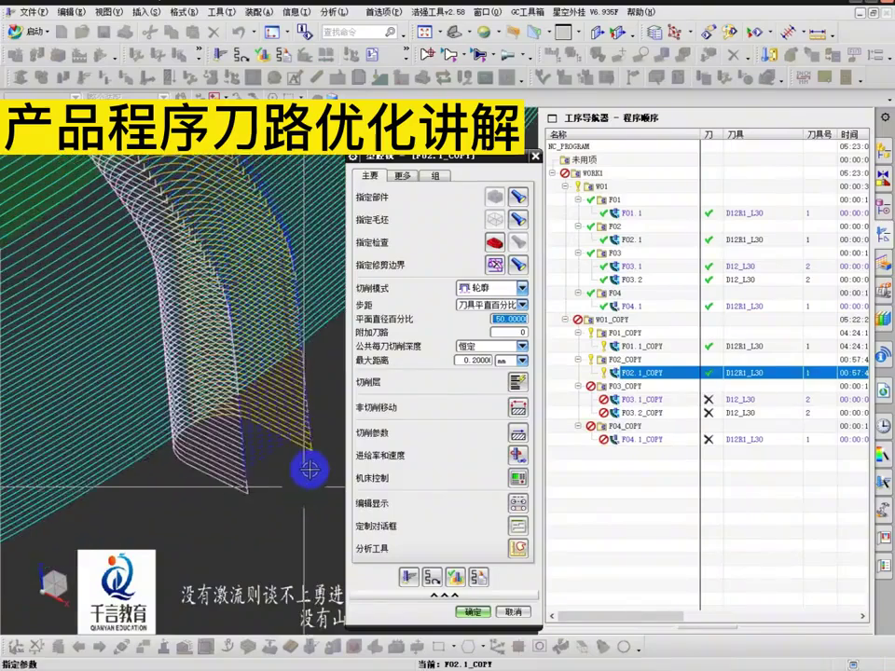
scroll(287, 396, down, 8)
middle_drag(278, 426, 184, 293)
scroll(140, 328, up, 3)
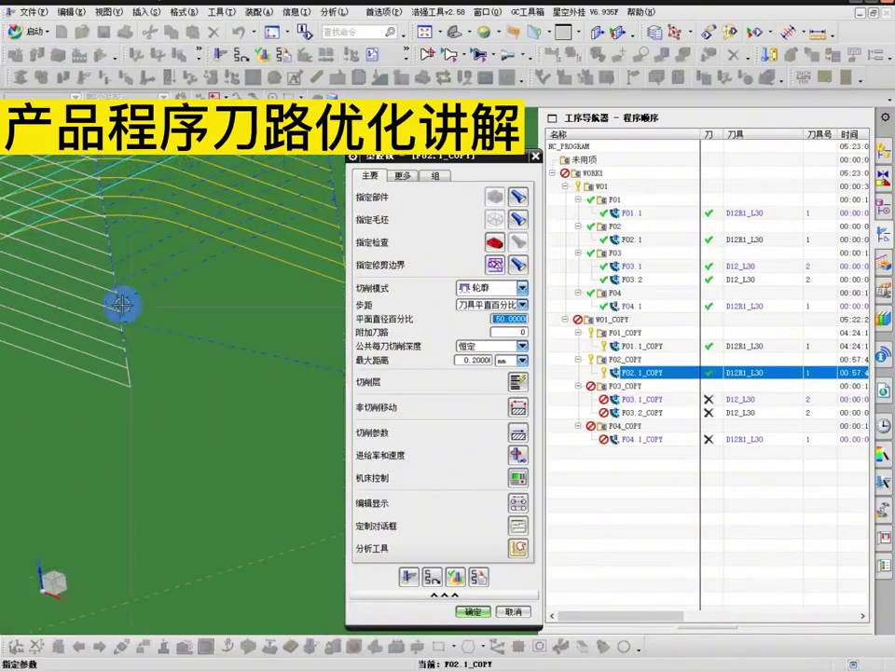
scroll(137, 298, down, 12)
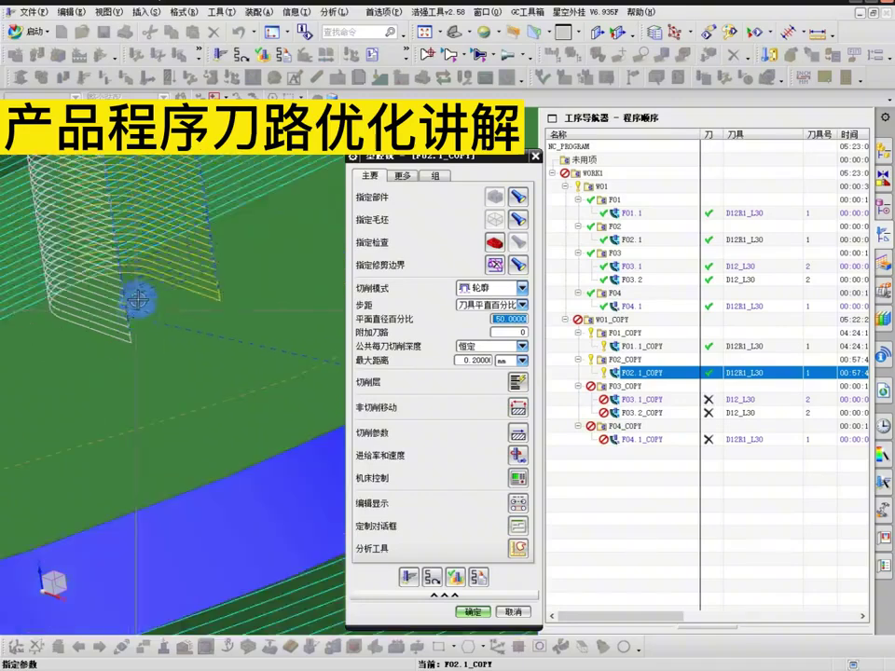
middle_drag(179, 354, 214, 289)
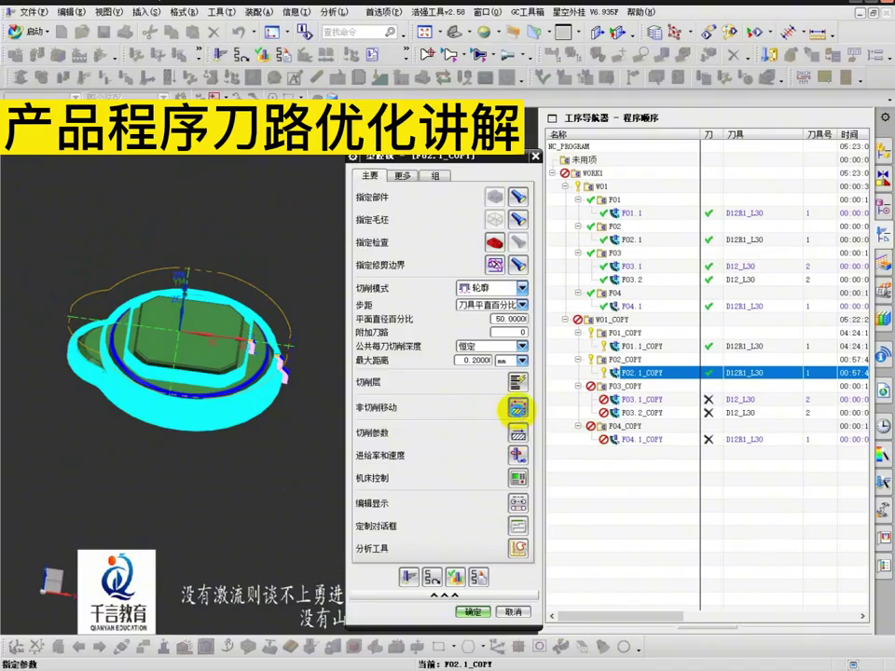
- Adjust the within-region transfer and engage settings in F02.1_COPY's non-cutting moves, and regenerate the toolpath
click(517, 407)
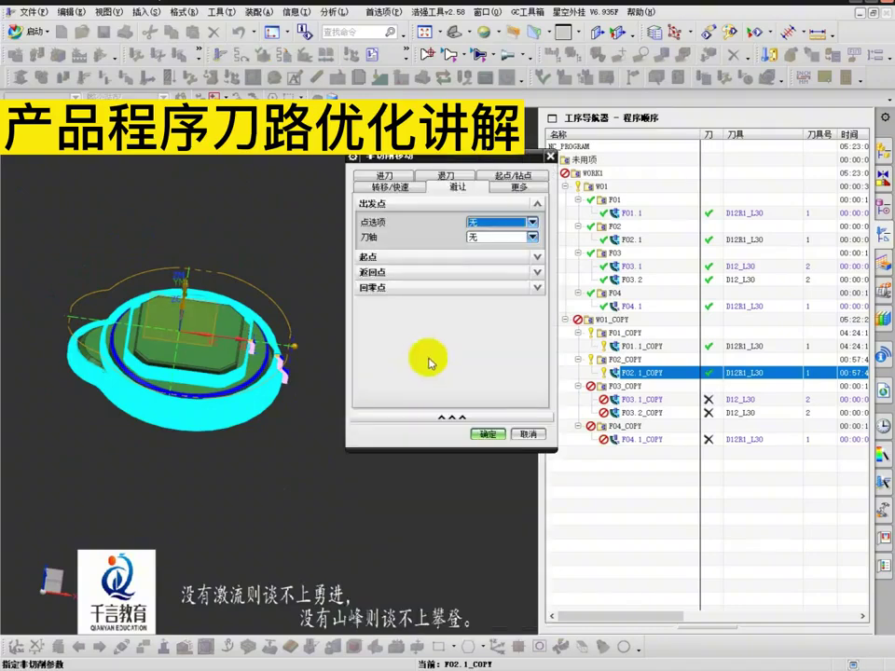
click(390, 185)
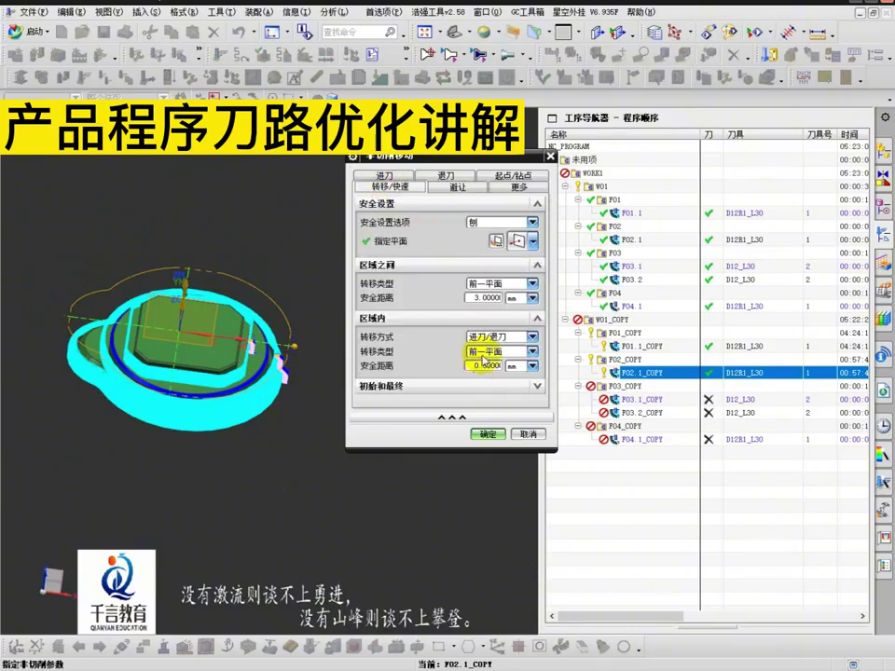
click(494, 351)
click(387, 175)
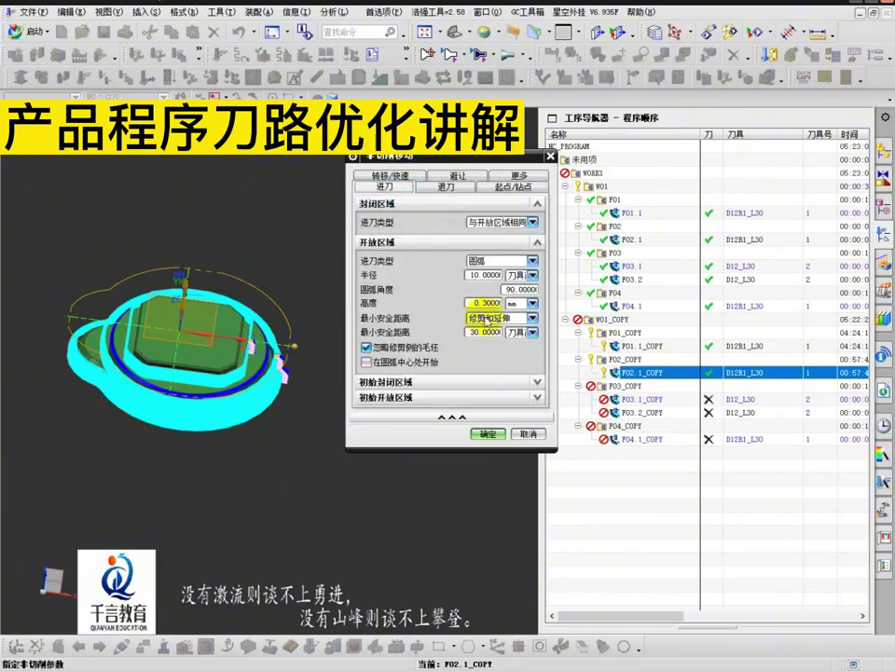
middle_click(479, 322)
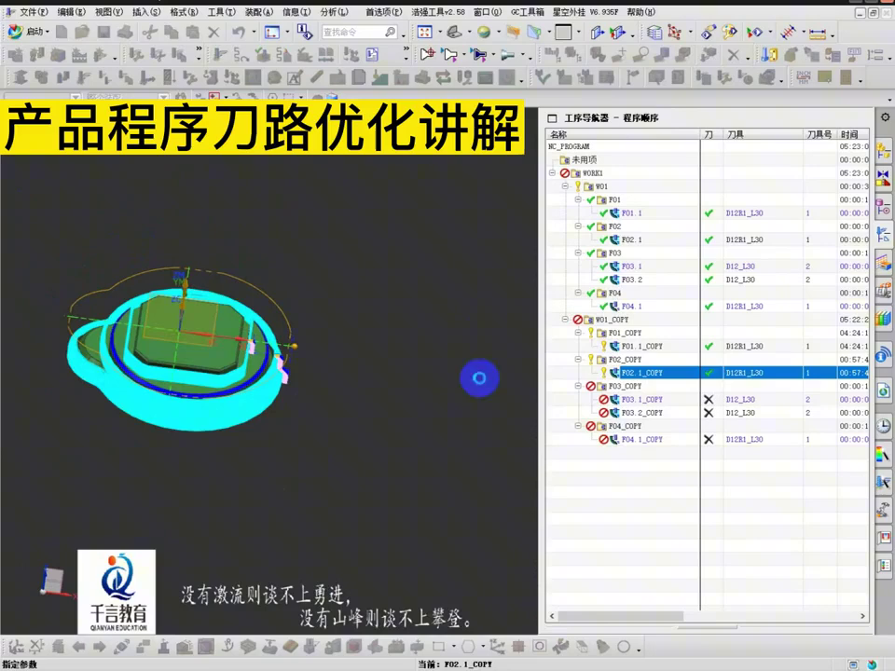
click(405, 579)
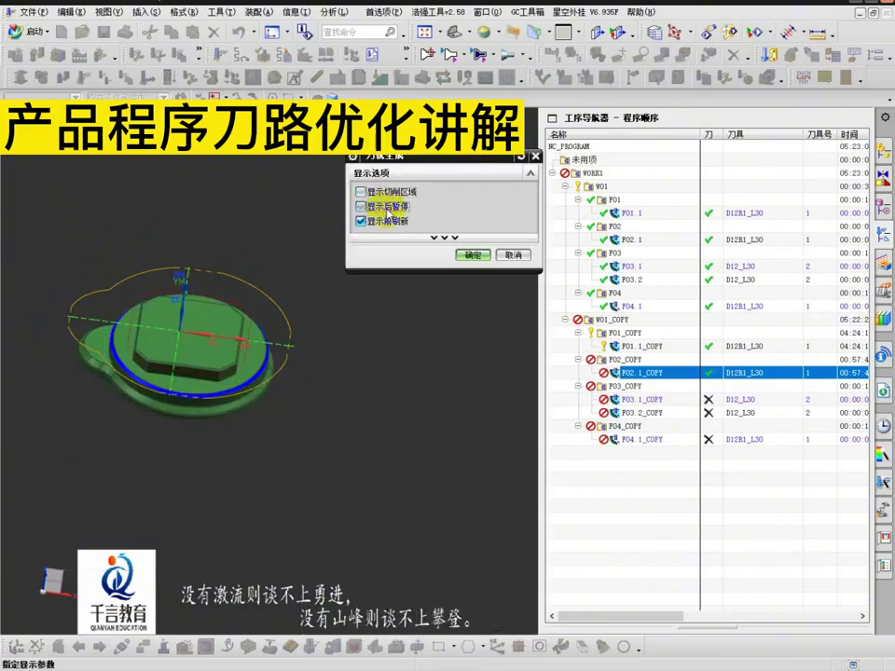
middle_click(296, 295)
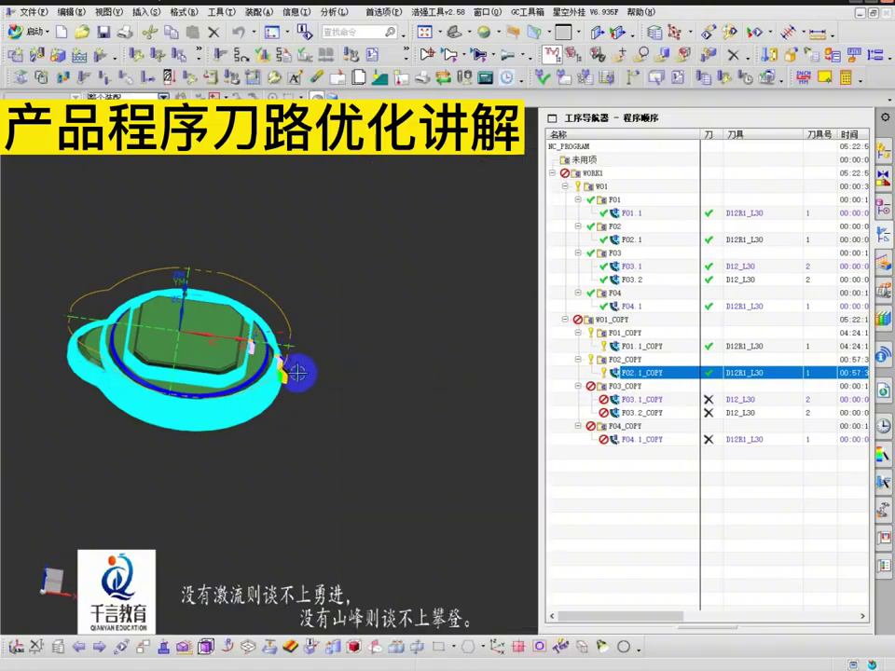
- Examine the regenerated engage arcs and layer-to-layer transitions of F02.1_COPY along the part's outer wall up close
scroll(280, 392, up, 6)
scroll(364, 425, up, 6)
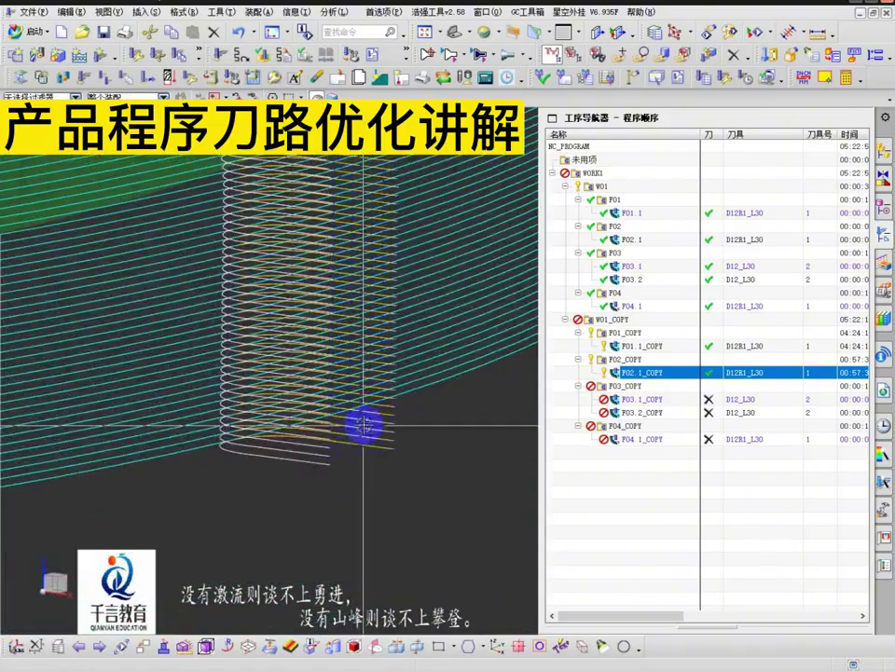
scroll(382, 415, down, 5)
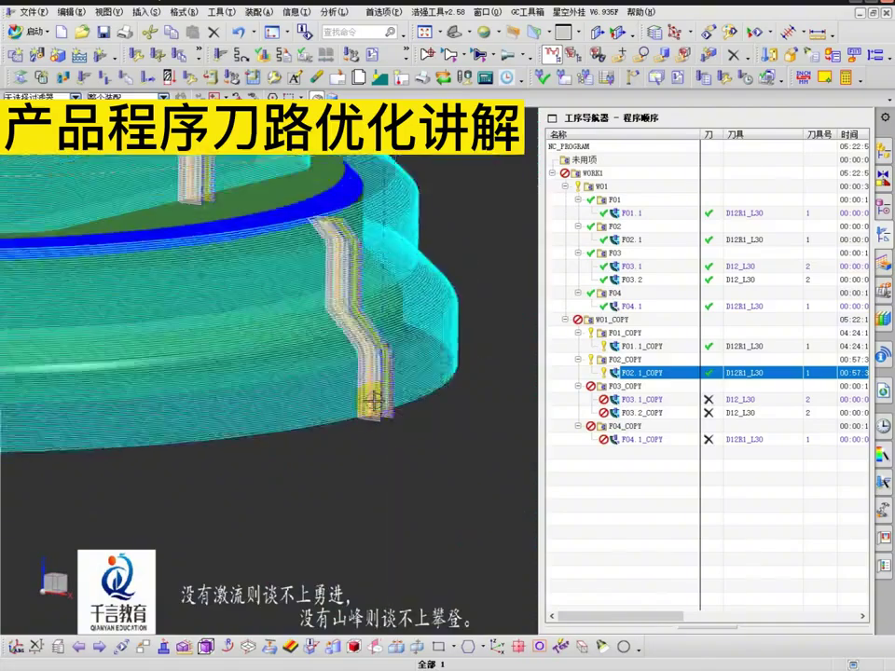
scroll(364, 413, up, 8)
scroll(354, 411, down, 6)
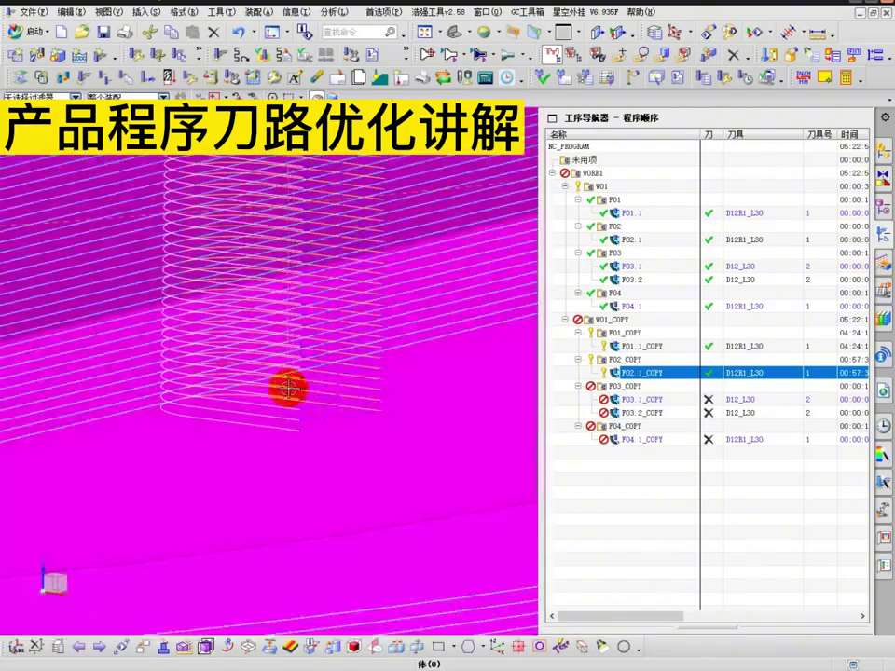
scroll(290, 316, up, 8)
scroll(328, 280, up, 5)
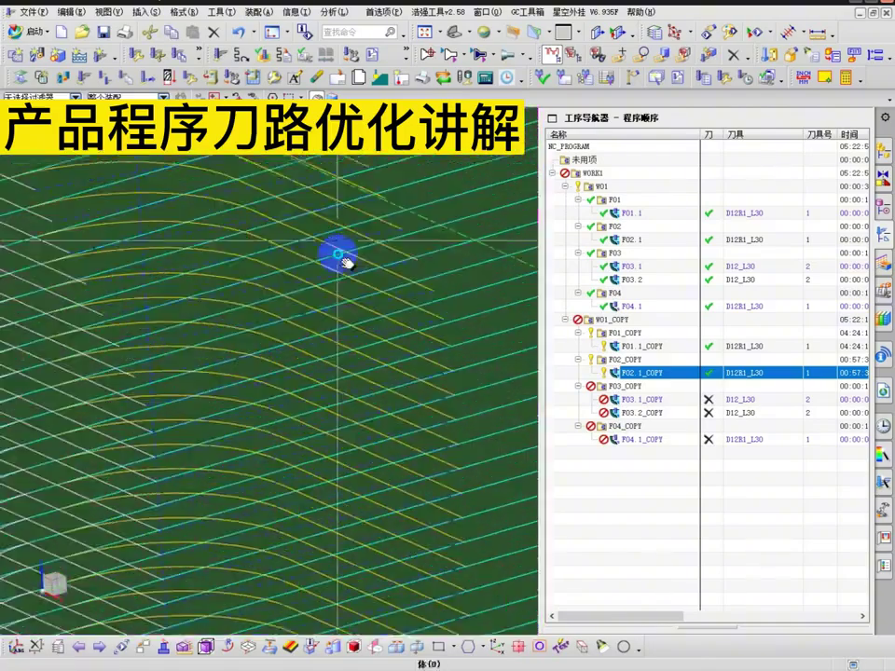
scroll(279, 298, down, 8)
middle_drag(298, 321, 380, 453)
- Redisplay the F02.1_COPY toolpath on the part and inspect its stacked engage and retract moves
key(Escape)
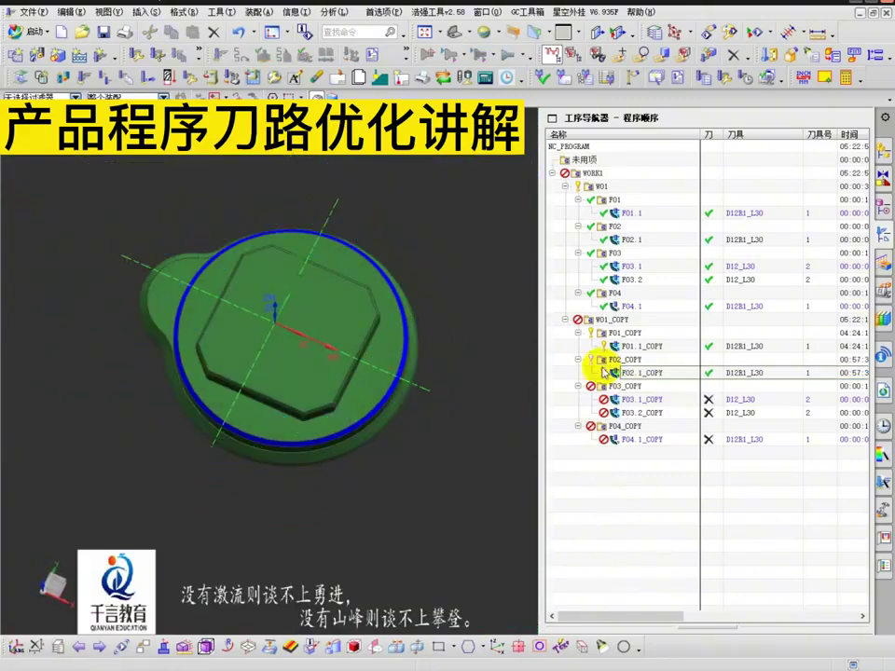
click(625, 333)
click(642, 373)
scroll(420, 384, up, 5)
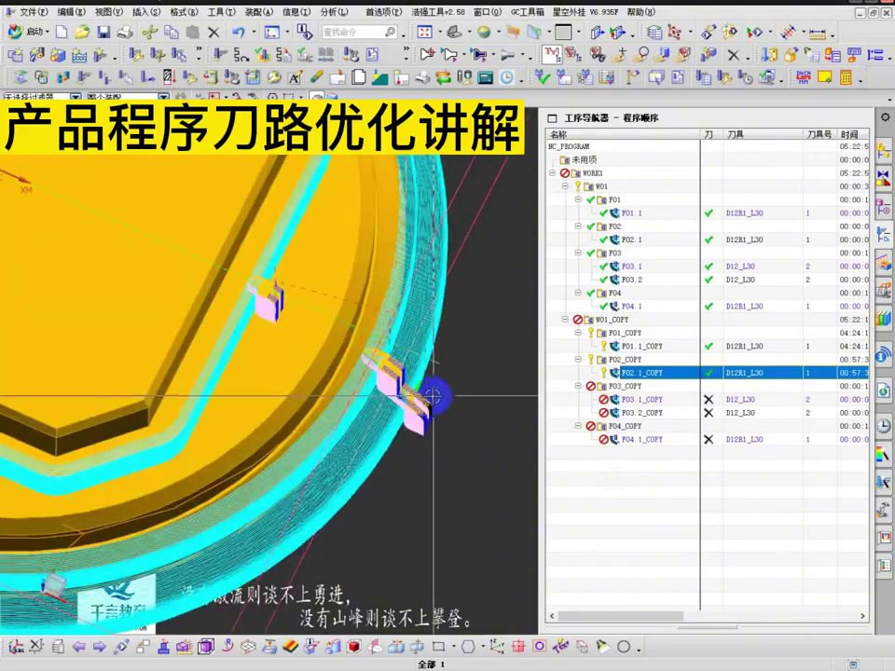
middle_drag(429, 394, 402, 400)
scroll(389, 428, down, 5)
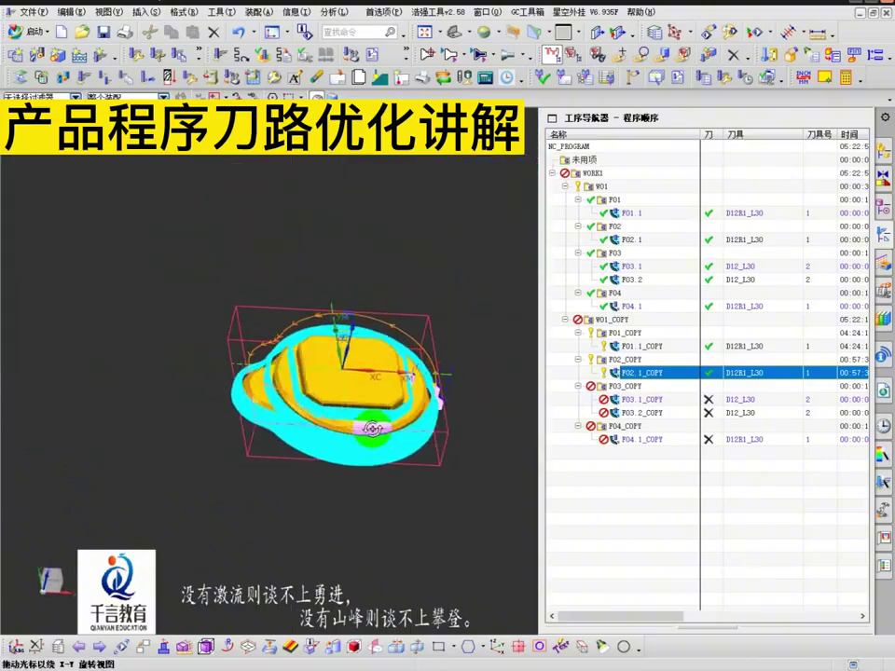
middle_drag(431, 424, 296, 420)
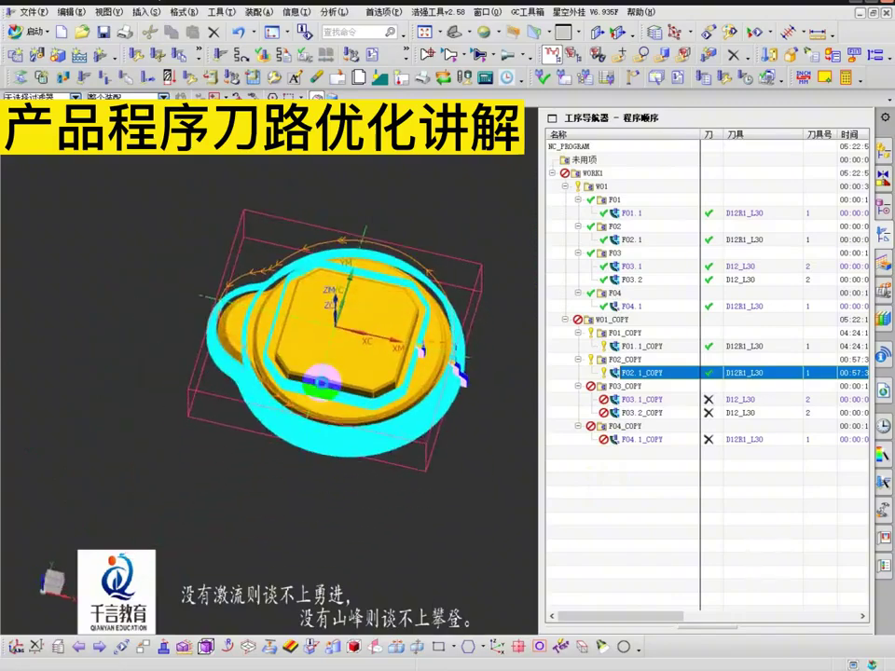
middle_drag(360, 366, 326, 390)
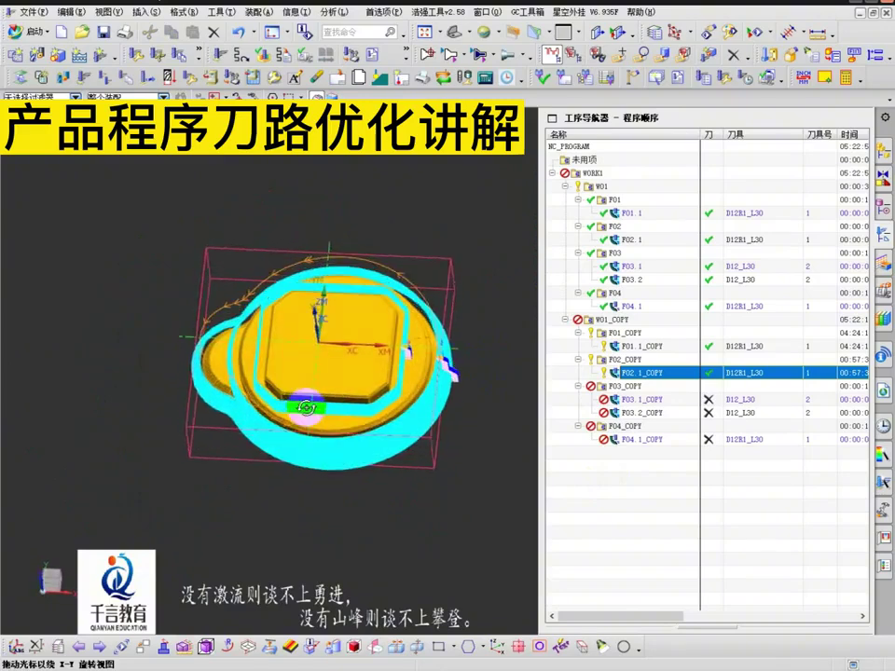
middle_drag(389, 401, 172, 241)
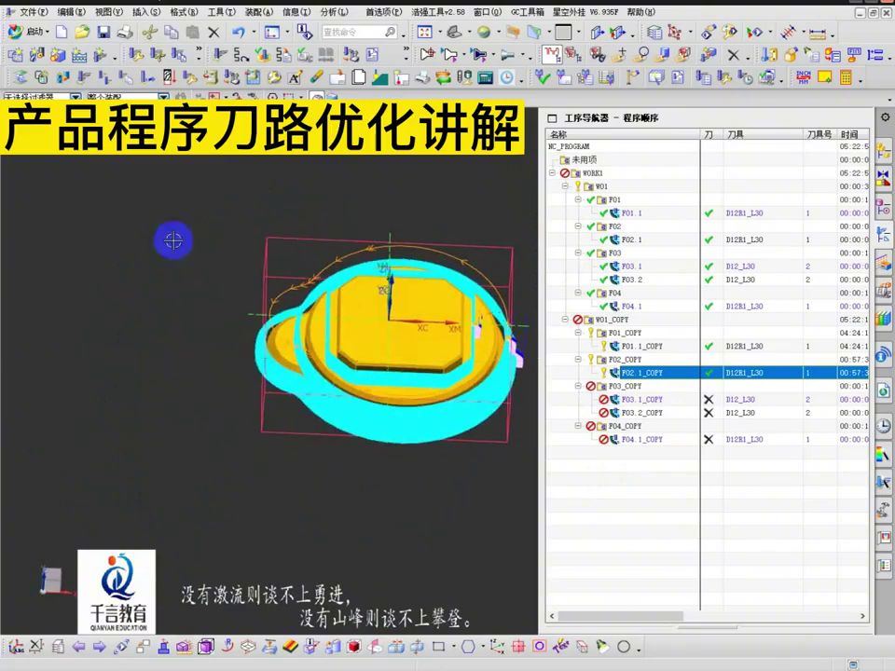
middle_drag(222, 374, 138, 331)
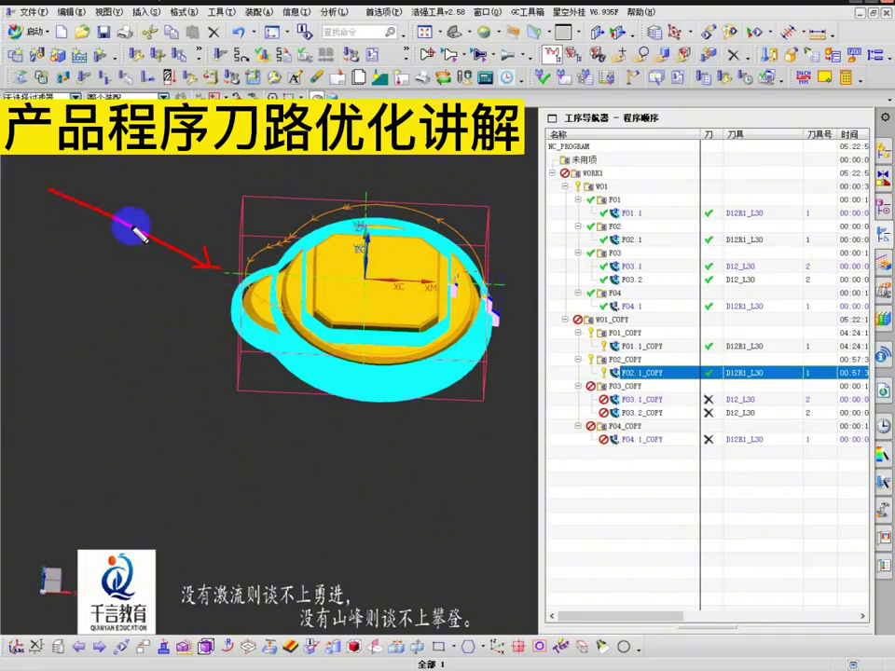
drag(131, 225, 159, 451)
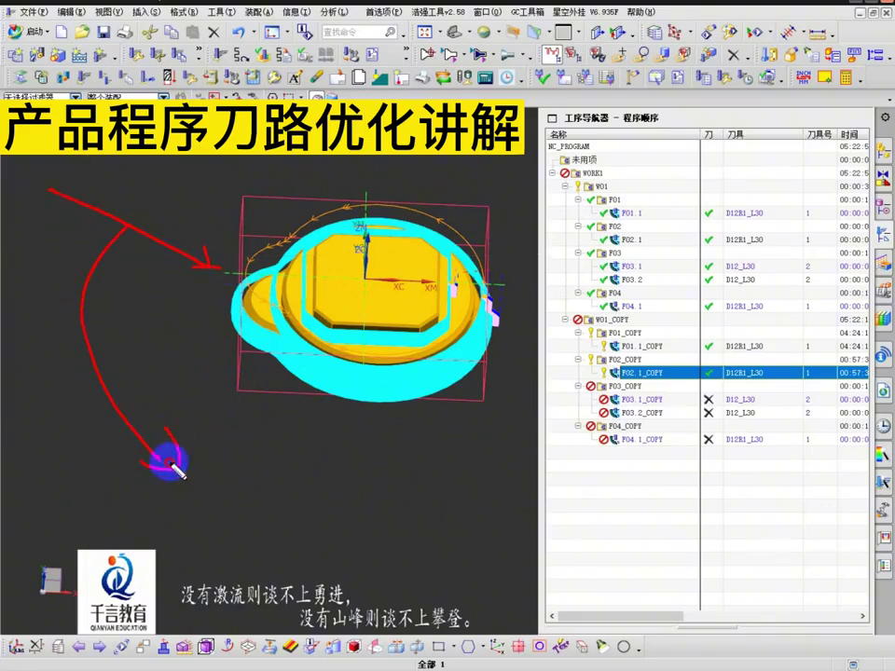
key(Escape)
mouse_move(278, 444)
shift+middle_down()
mouse_move(229, 465)
mouse_move(290, 453)
mouse_move(321, 420)
shift+middle_up()
scroll(423, 305, up, 3)
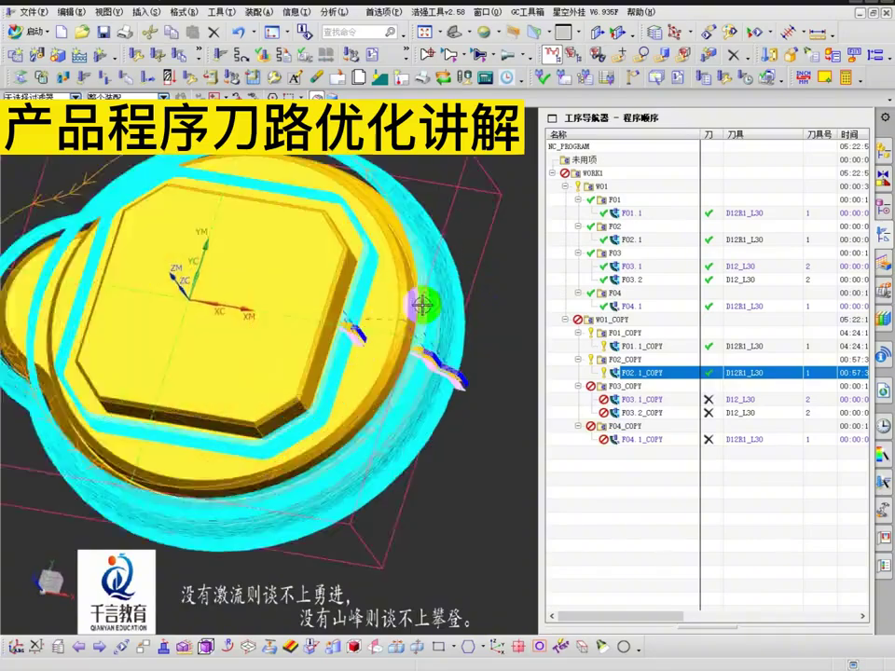
middle_drag(423, 305, 289, 366)
scroll(354, 335, down, 4)
shift+middle_drag(290, 366, 329, 295)
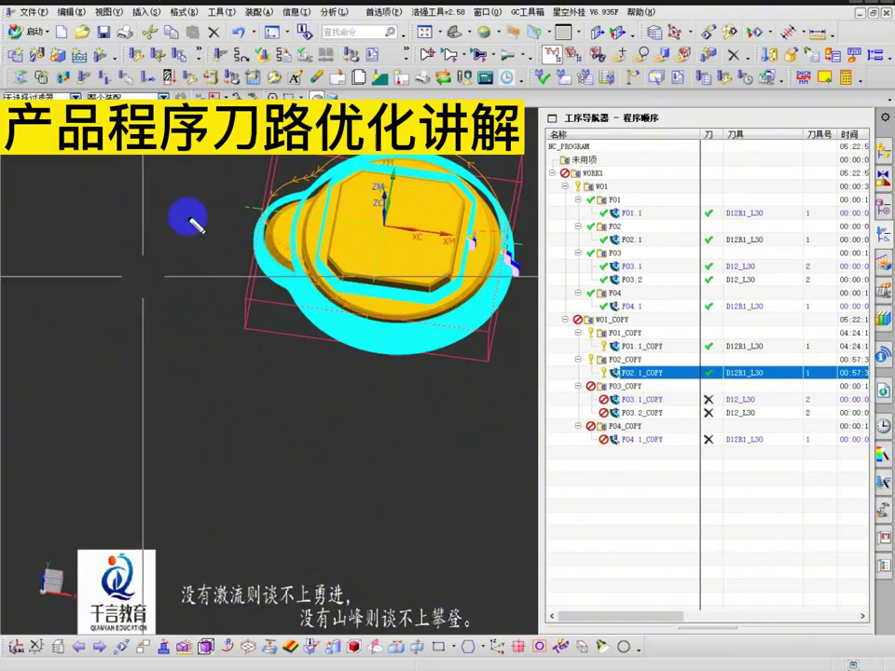
key(Escape)
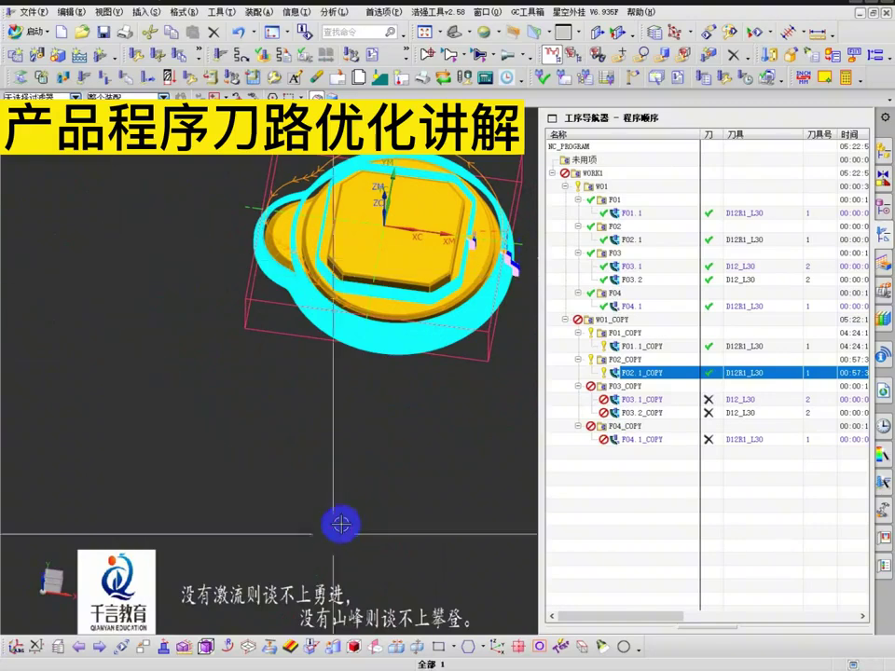
mouse_move(312, 383)
shift+middle_down()
mouse_move(307, 463)
mouse_move(267, 520)
mouse_move(150, 407)
mouse_move(130, 416)
mouse_move(106, 362)
mouse_move(170, 401)
mouse_move(14, 429)
shift+middle_up()
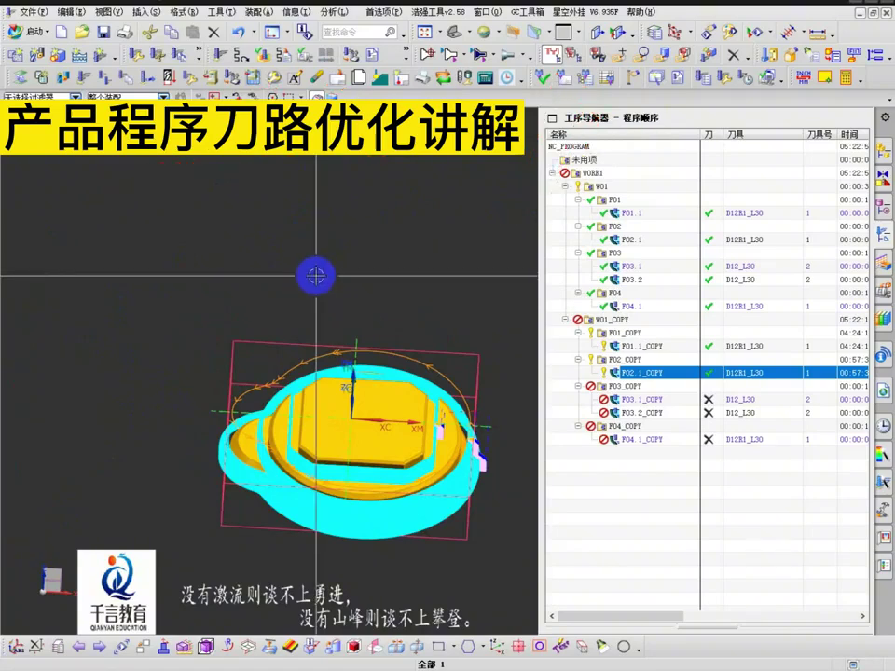
mouse_move(310, 273)
middle_down()
mouse_move(266, 260)
mouse_move(275, 256)
middle_up()
mouse_move(229, 163)
mouse_down()
mouse_move(247, 175)
mouse_move(410, 166)
mouse_up()
drag(395, 157, 362, 278)
drag(381, 189, 298, 237)
drag(387, 201, 444, 200)
drag(449, 171, 513, 157)
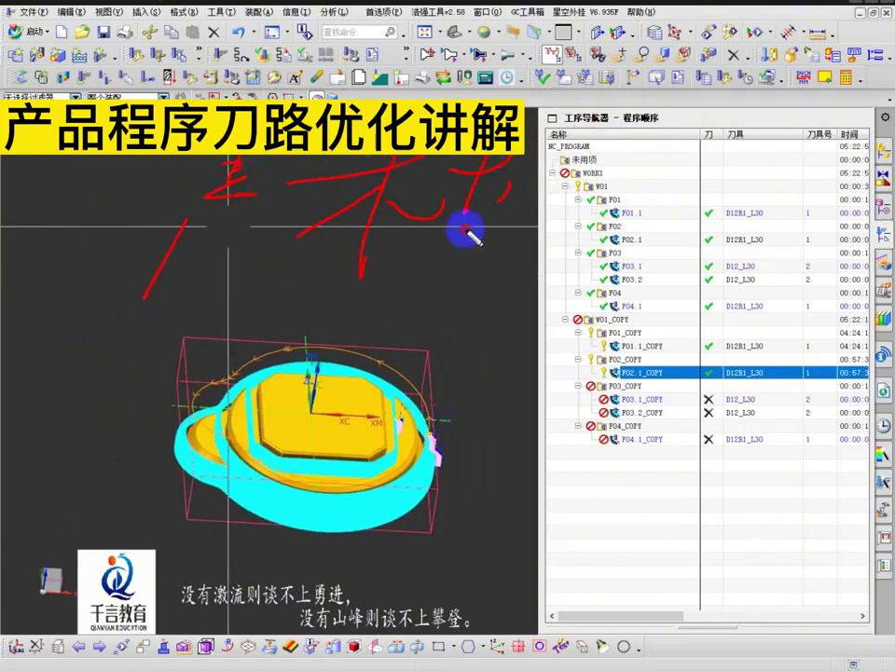
drag(486, 245, 443, 280)
drag(474, 257, 504, 280)
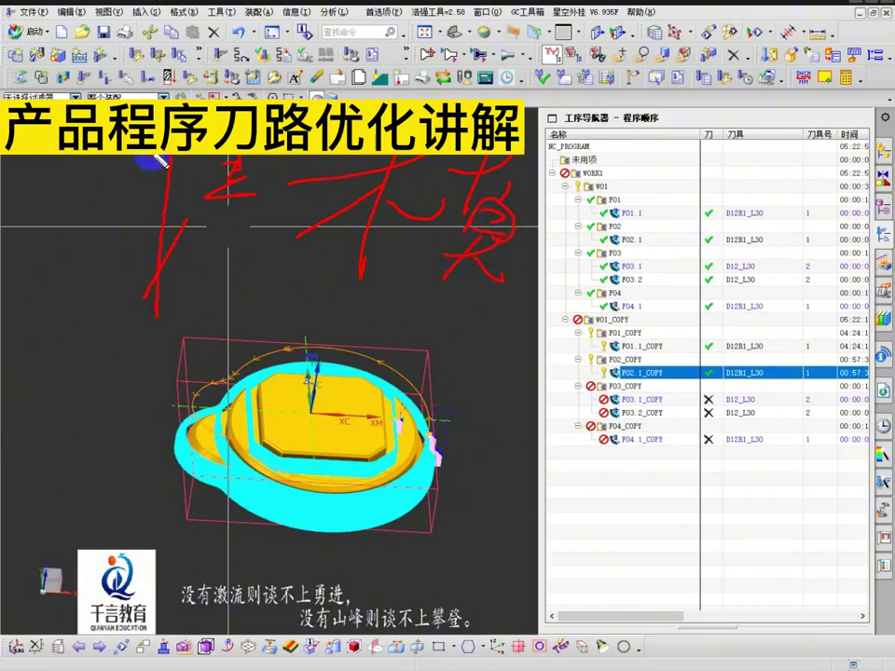
key(Escape)
mouse_move(349, 355)
middle_down()
mouse_move(309, 300)
mouse_move(292, 364)
middle_up()
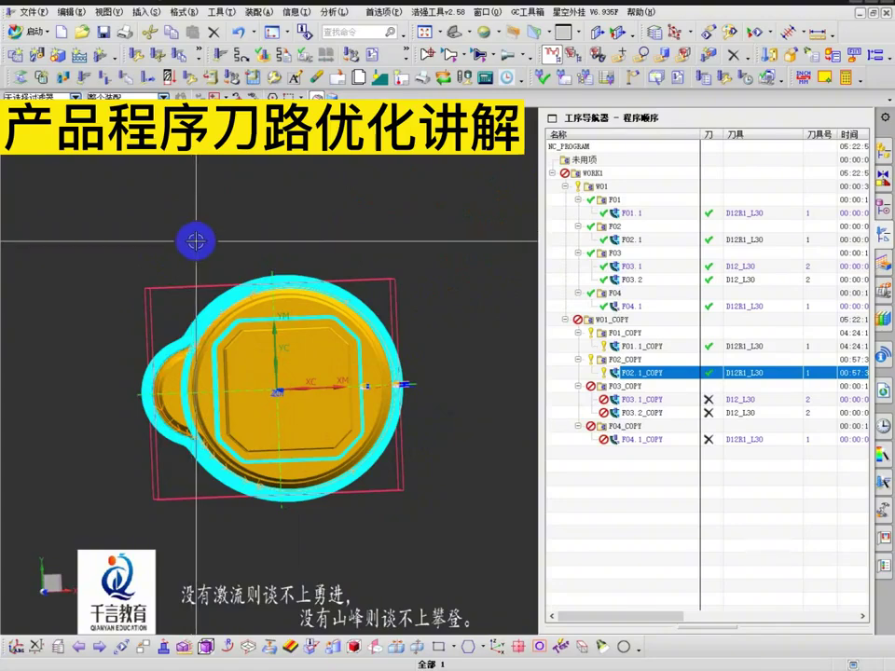
shift+middle_drag(199, 237, 353, 178)
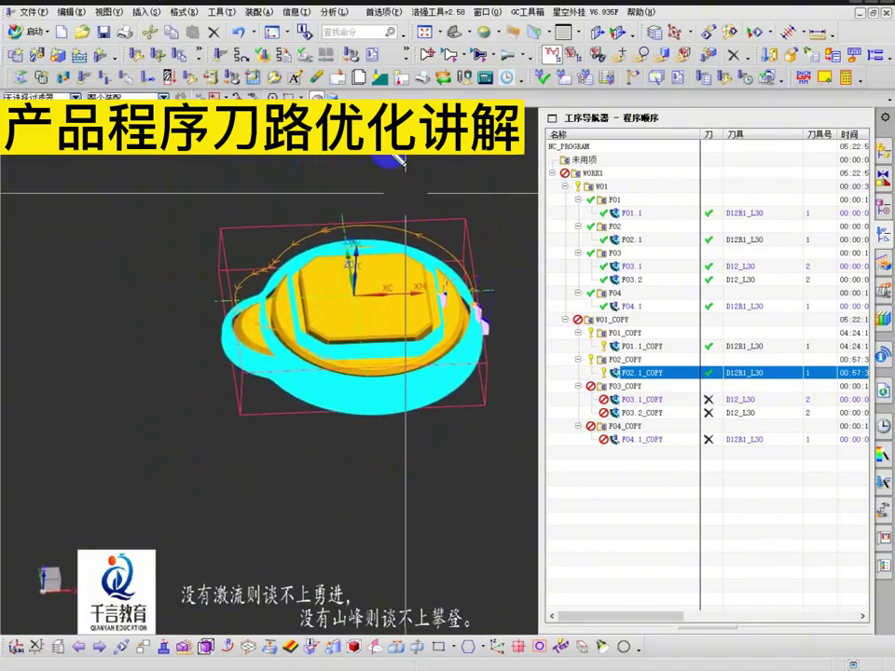
mouse_move(433, 170)
mouse_down()
mouse_move(65, 418)
mouse_move(59, 543)
mouse_up()
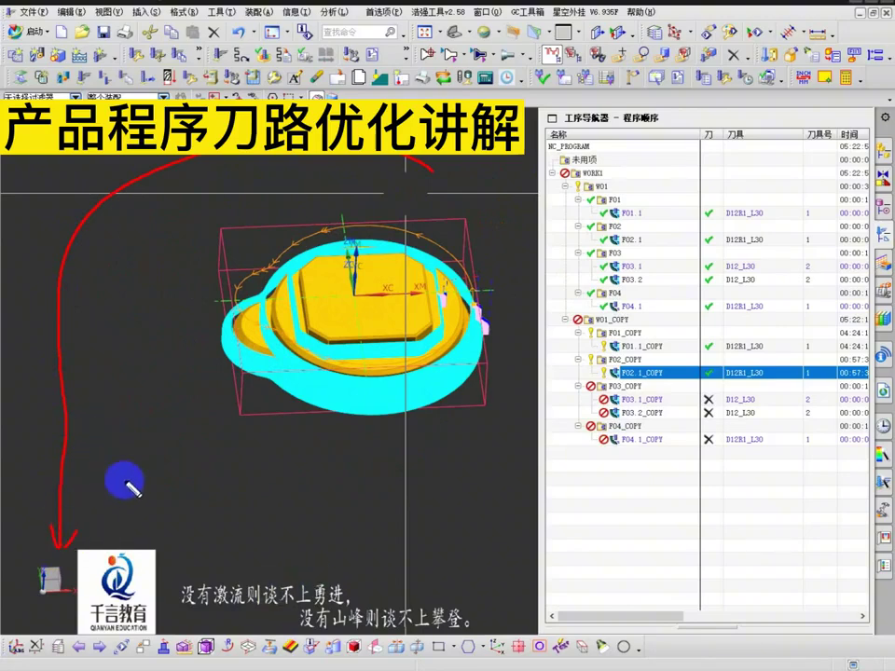
key(Escape)
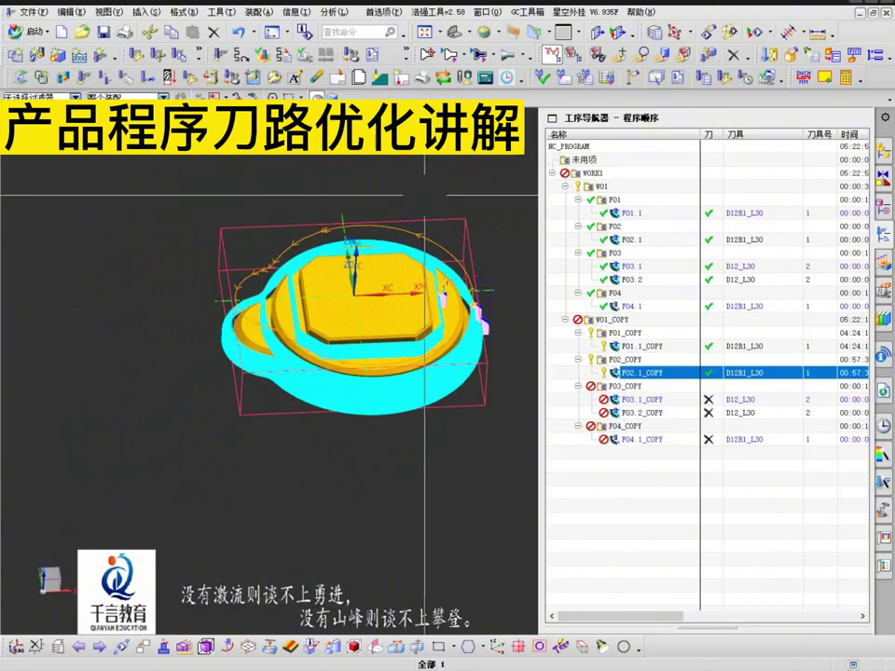
middle_drag(206, 452, 150, 522)
click(256, 522)
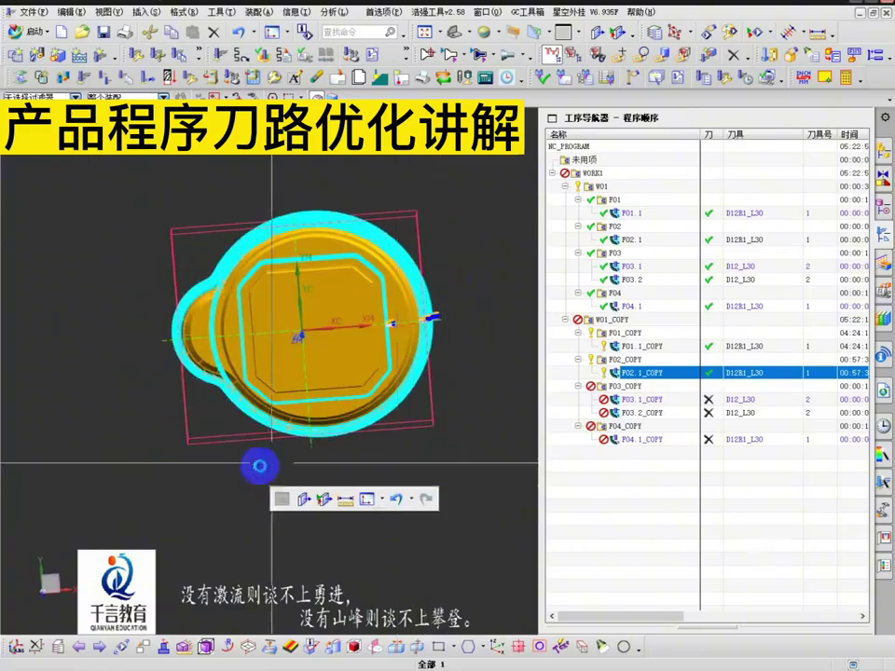
key(F8)
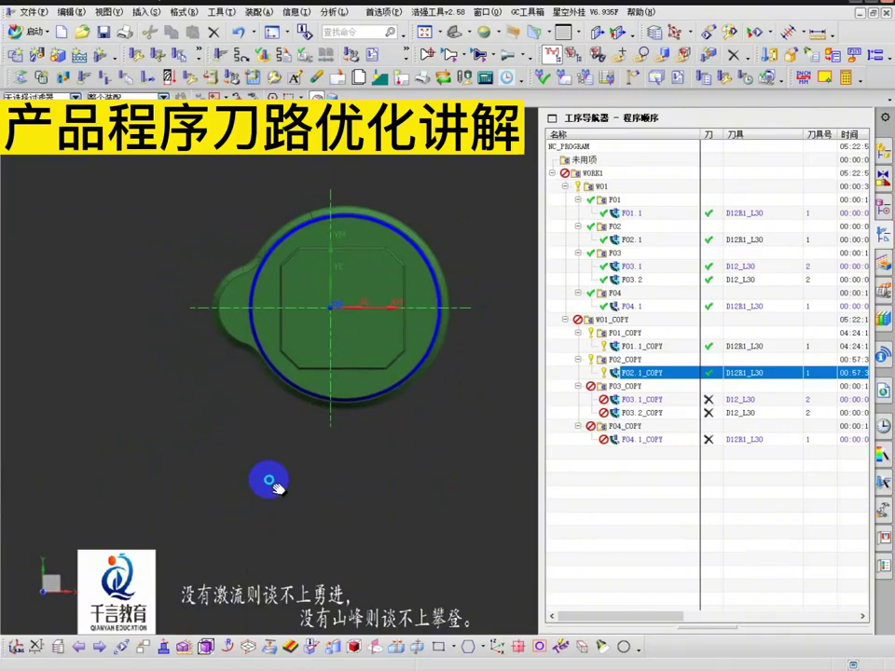
middle_drag(270, 481, 170, 447)
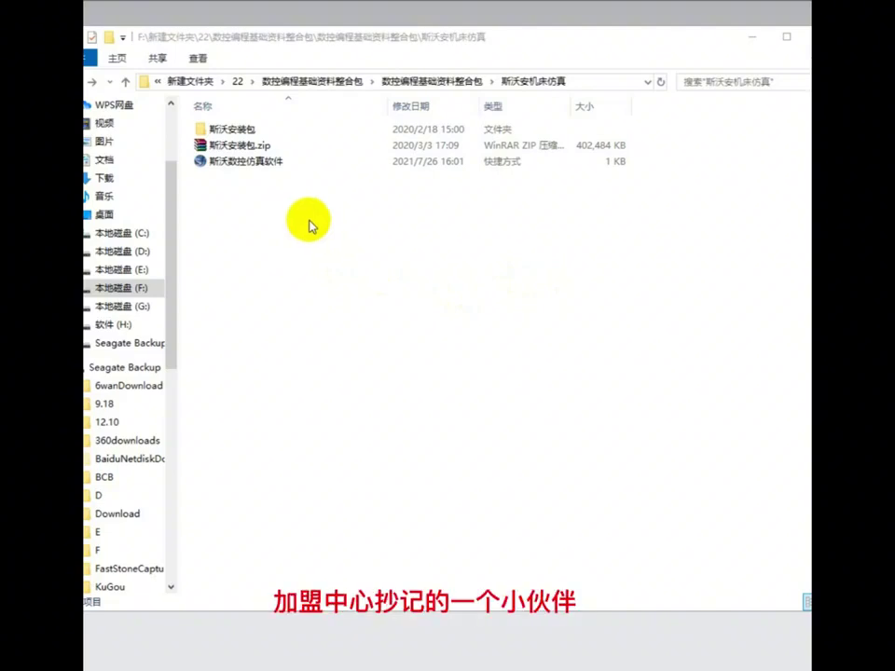
mouse_move(248, 264)
mouse_down()
mouse_move(248, 310)
mouse_move(317, 315)
mouse_up()
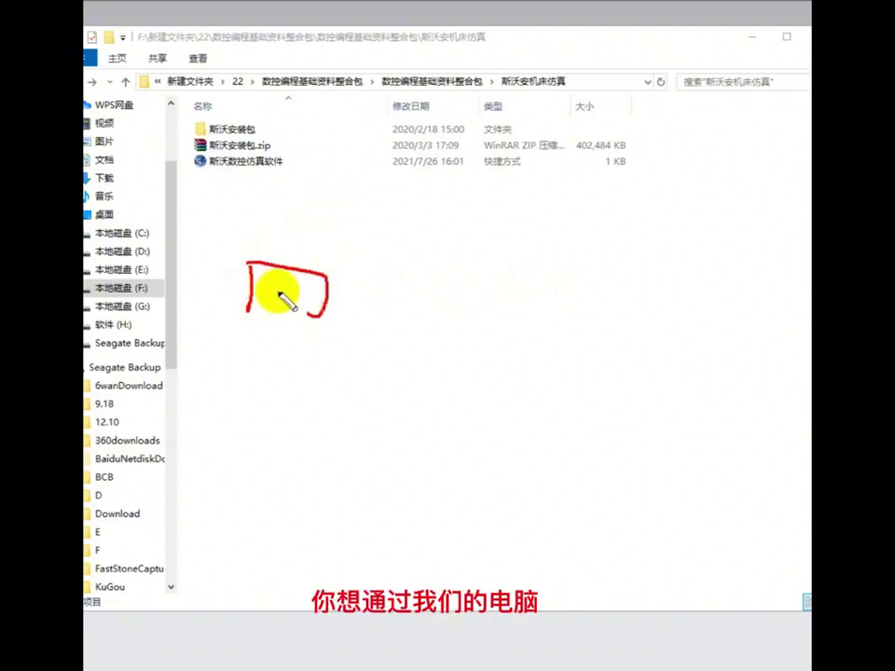
drag(252, 291, 325, 294)
drag(277, 248, 331, 323)
drag(280, 207, 210, 263)
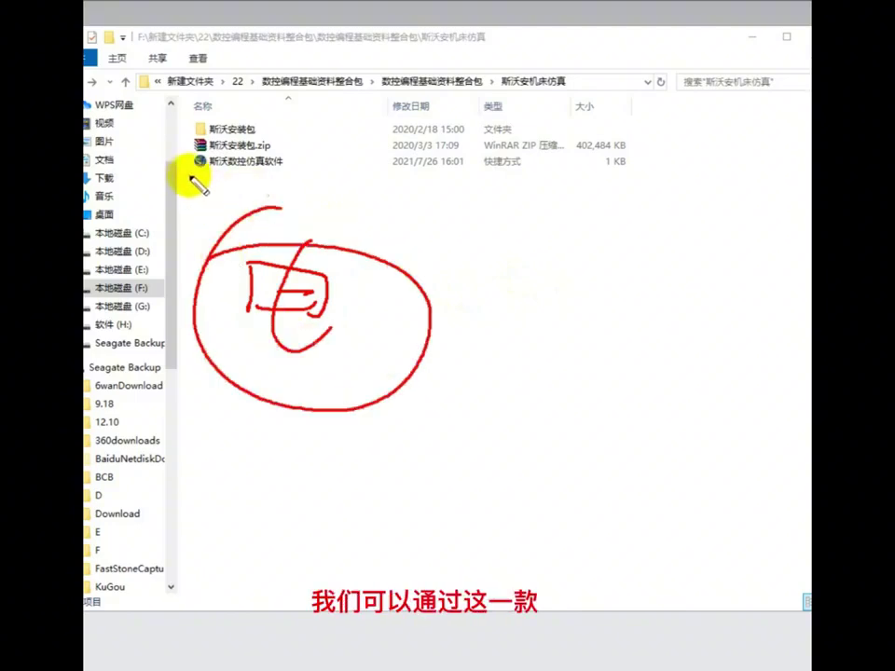
drag(182, 172, 296, 172)
drag(396, 233, 304, 173)
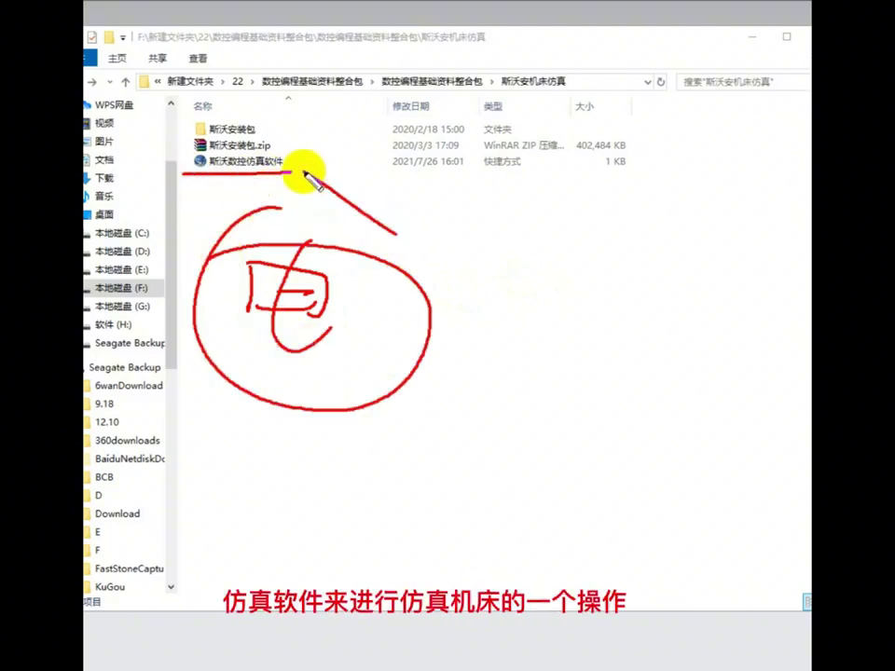
mouse_move(480, 290)
mouse_down()
mouse_move(527, 281)
mouse_move(502, 337)
mouse_up()
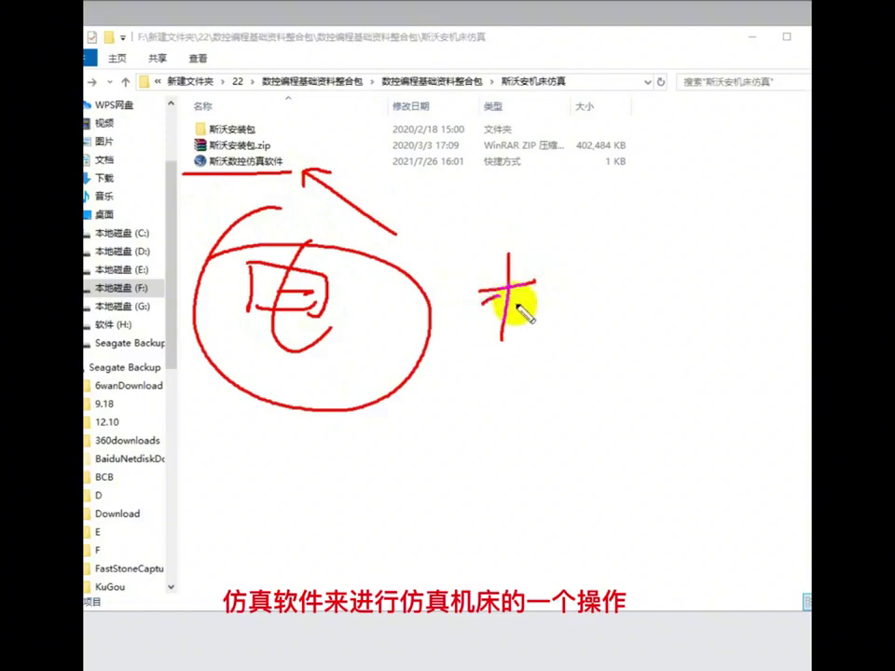
mouse_move(535, 279)
mouse_down()
mouse_move(513, 335)
mouse_move(575, 299)
mouse_up()
mouse_move(524, 242)
mouse_down()
mouse_move(558, 223)
mouse_move(429, 247)
mouse_up()
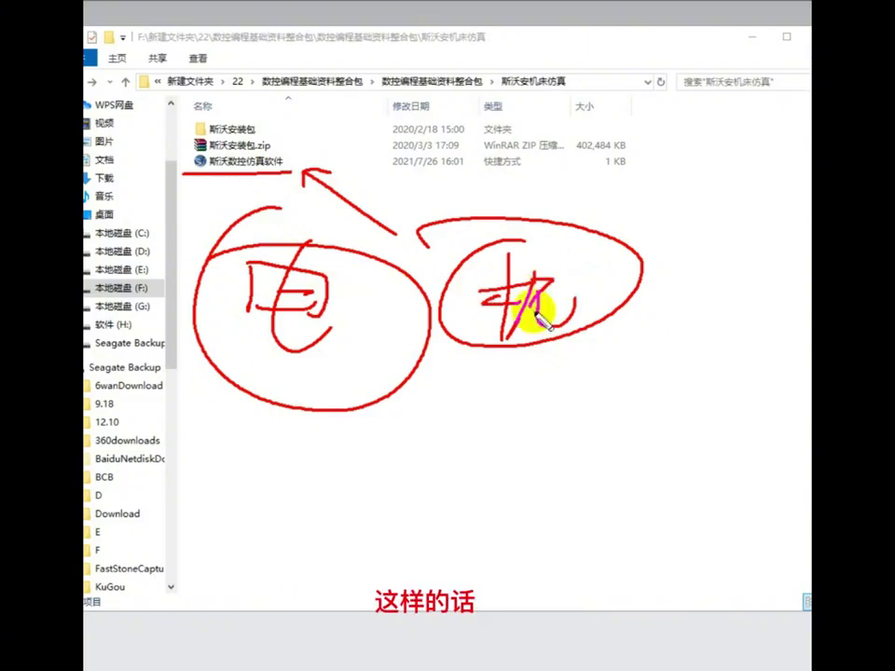
- Launch the Swansoft CNC Simulation software from its shortcut and run it with the FANUC 18M control system
key(Escape)
double_click(252, 163)
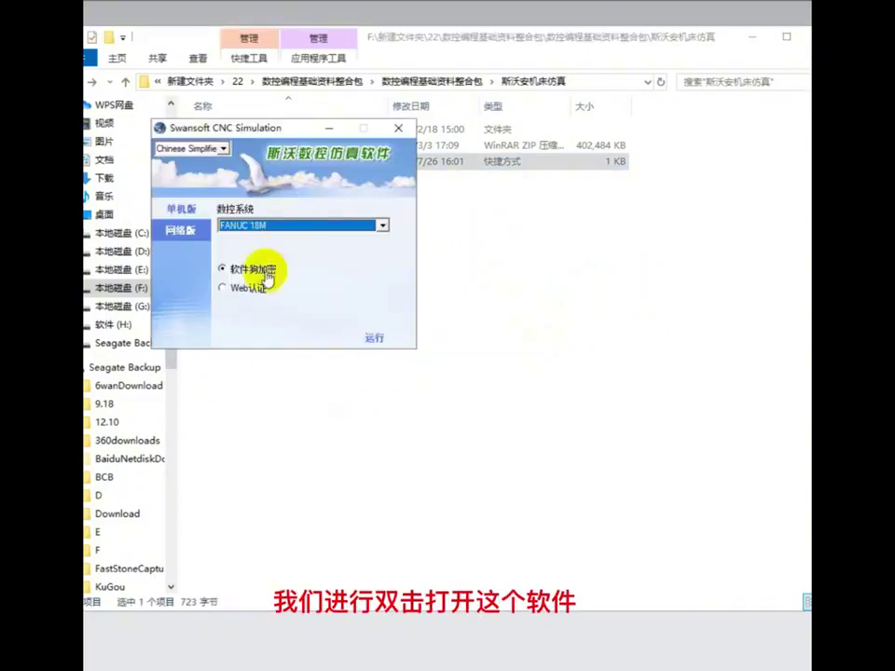
click(369, 337)
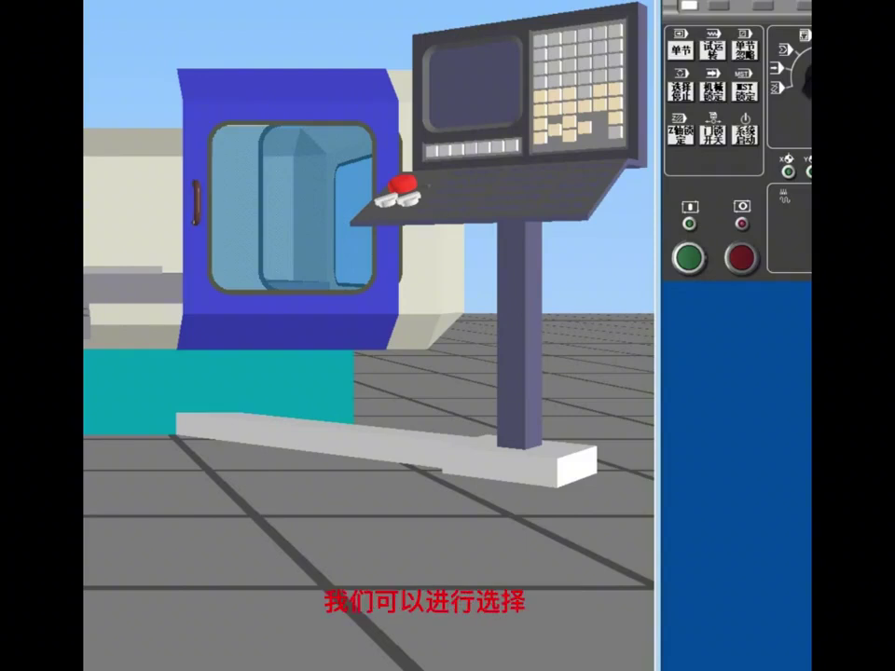
- Reposition the simulator's main window and the FANUC 18-M control panel so that the whole panel is in view
drag(373, 3, 288, 44)
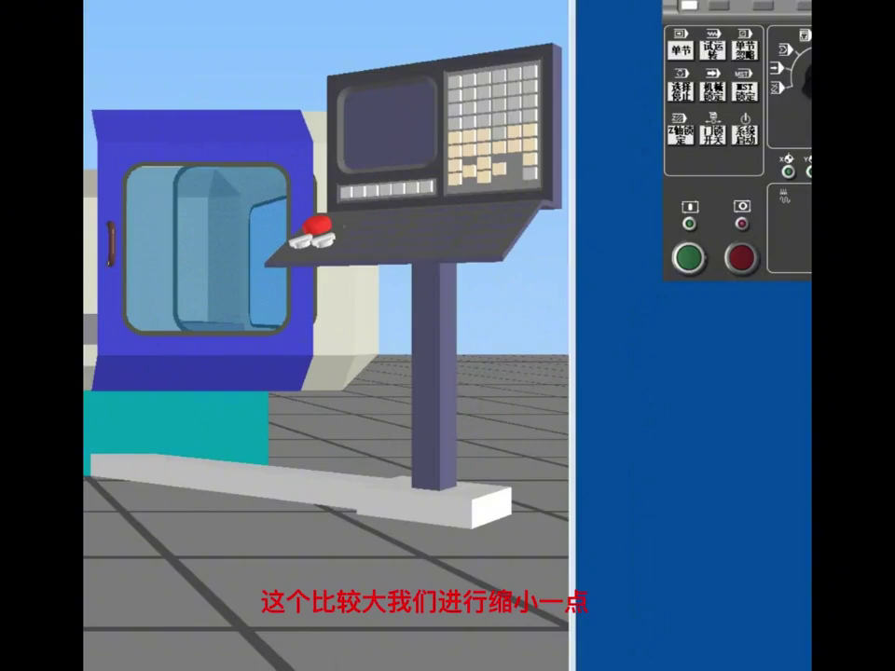
drag(690, 3, 251, 371)
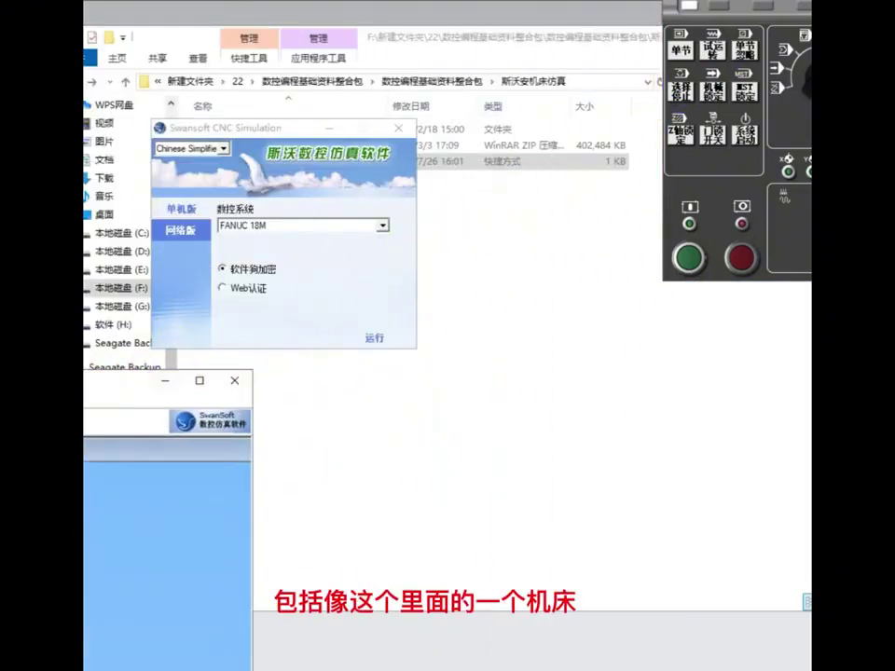
drag(56, 384, 716, 26)
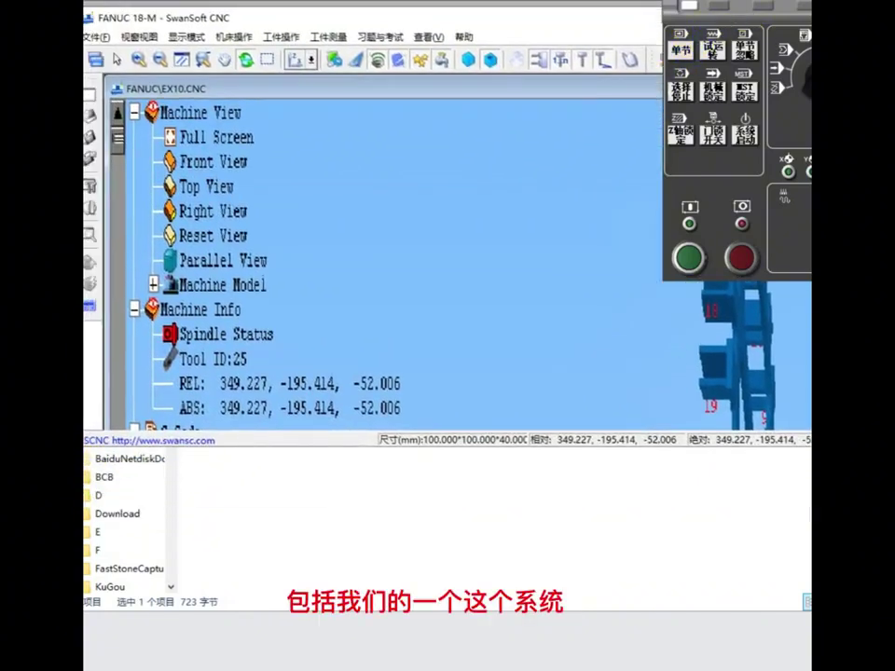
drag(894, 1, 418, 94)
drag(888, 48, 399, 334)
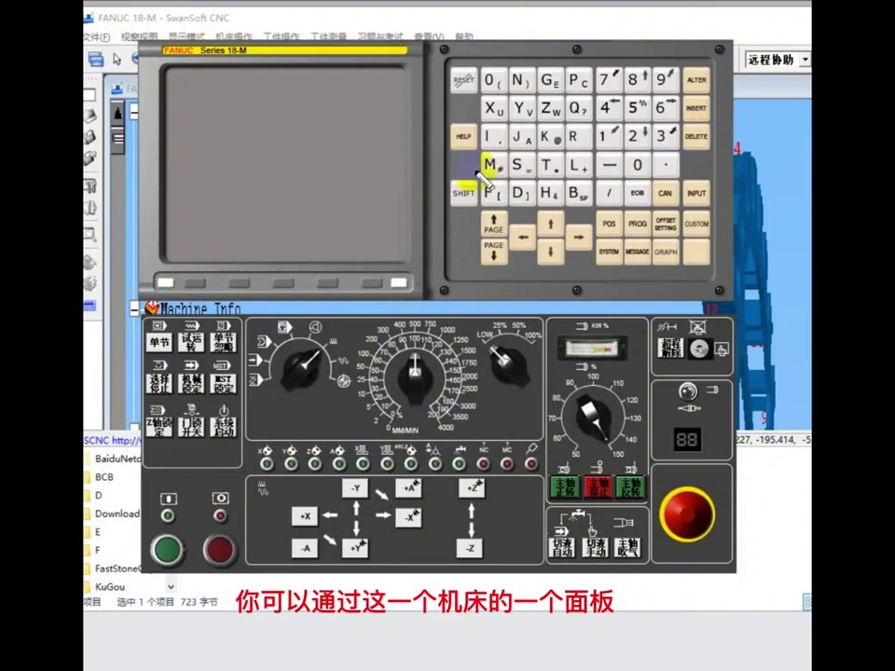
- Release the emergency stop on the FANUC 18-M machine control panel
drag(468, 170, 645, 115)
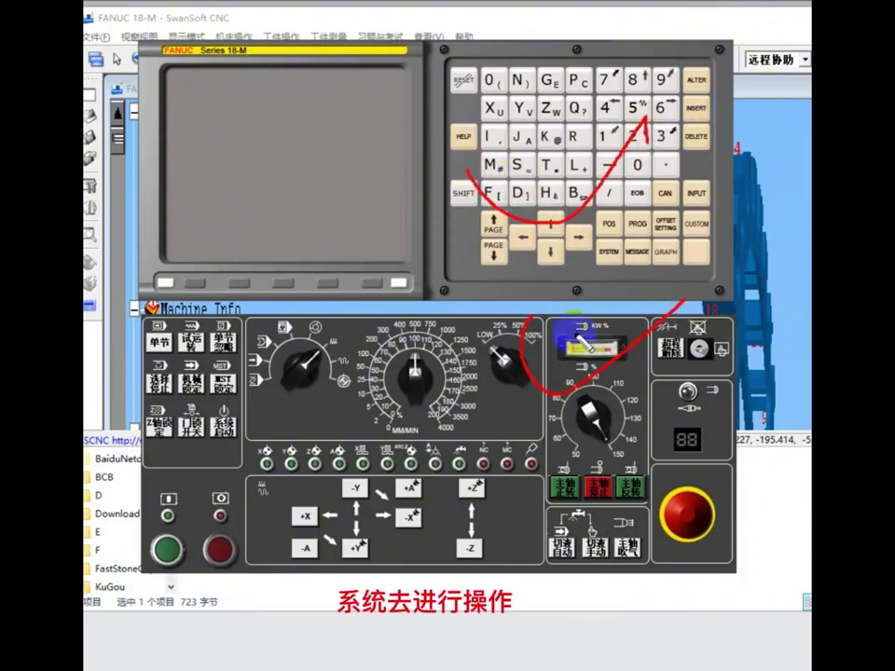
click(688, 515)
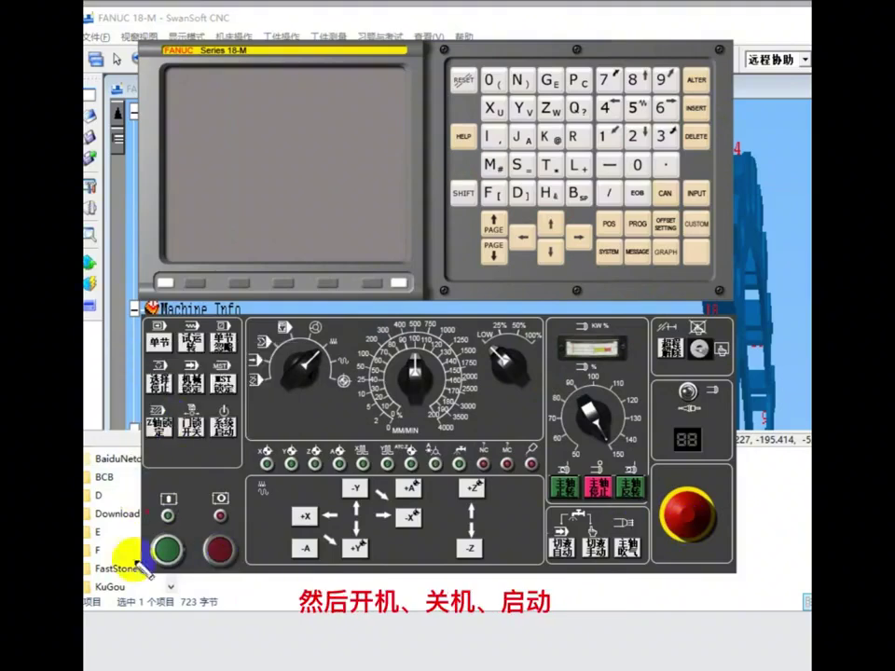
drag(190, 512, 131, 543)
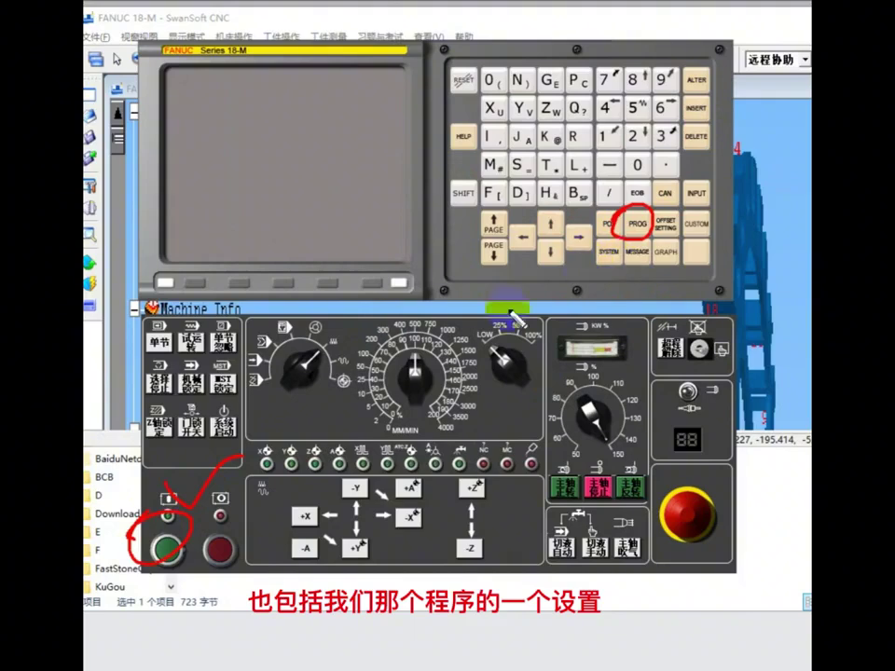
drag(280, 304, 216, 350)
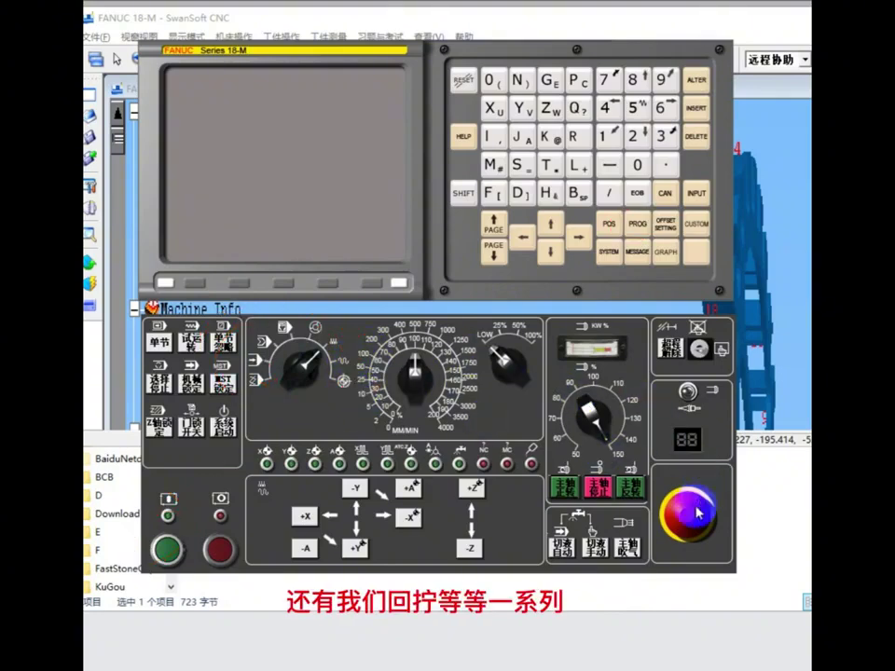
drag(395, 126, 460, 103)
key(Escape)
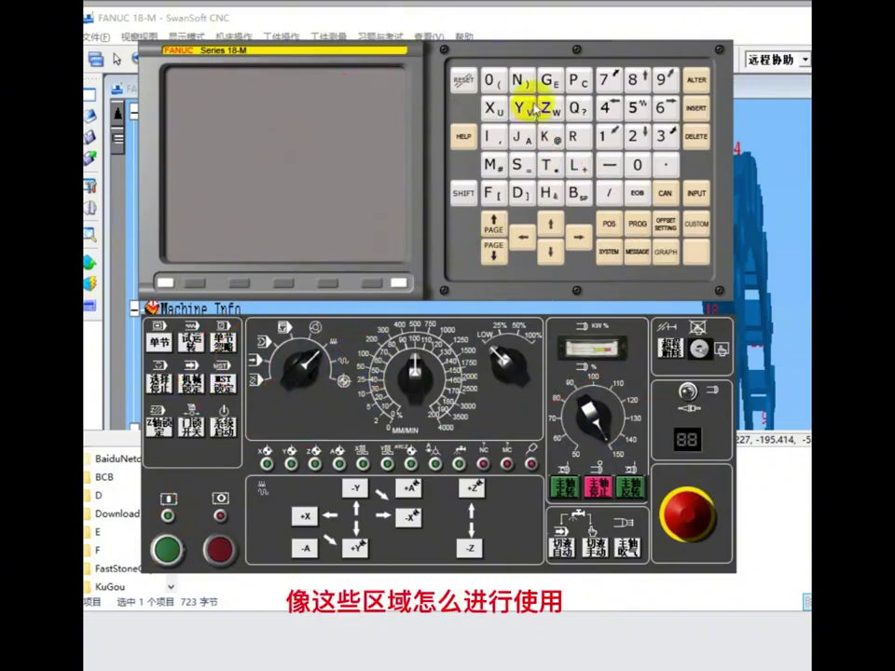
- Close the simulator, look through the CNC control systems available in the launcher, and minimise the launcher window
drag(504, 58, 515, 111)
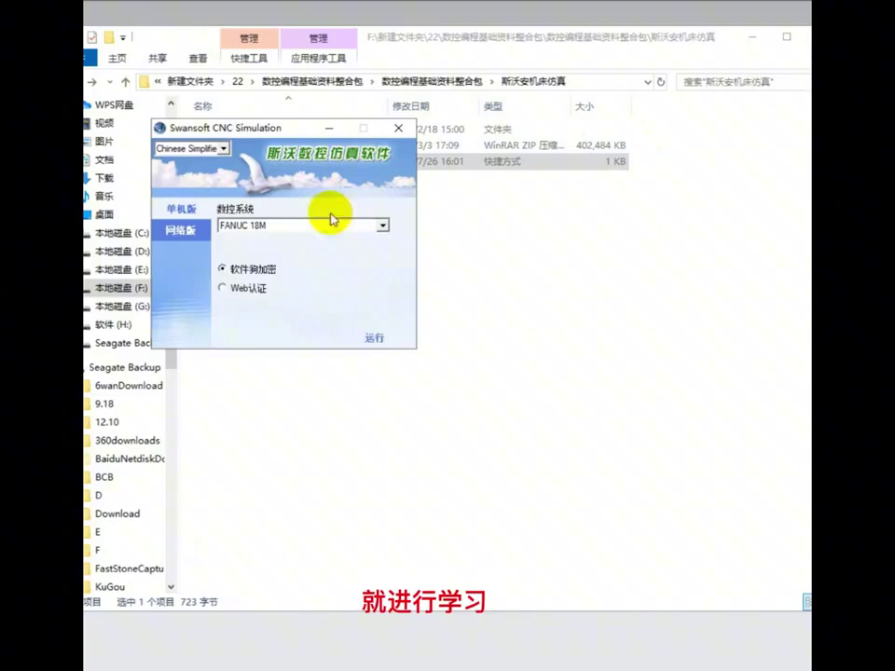
click(333, 224)
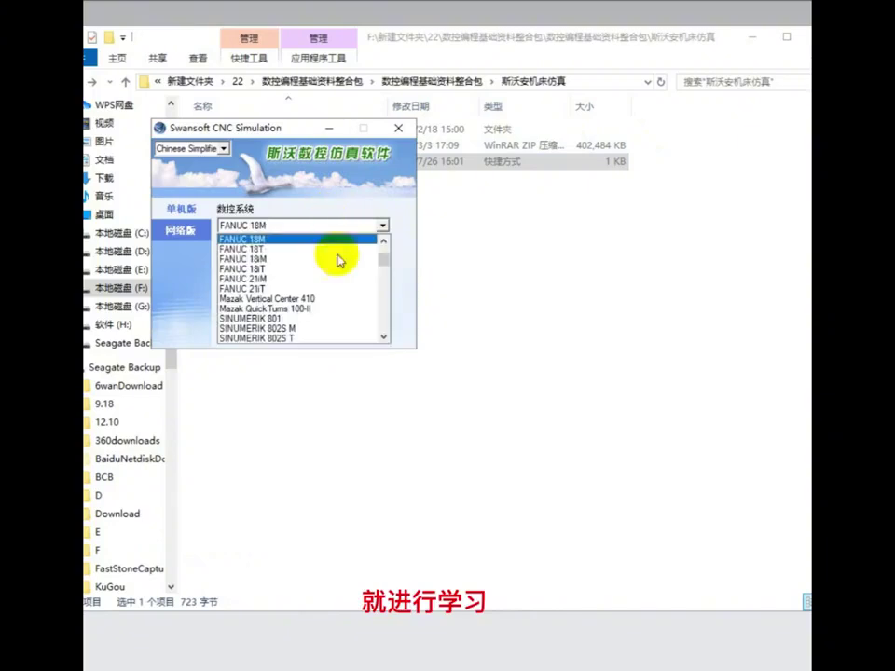
scroll(270, 271, up, 3)
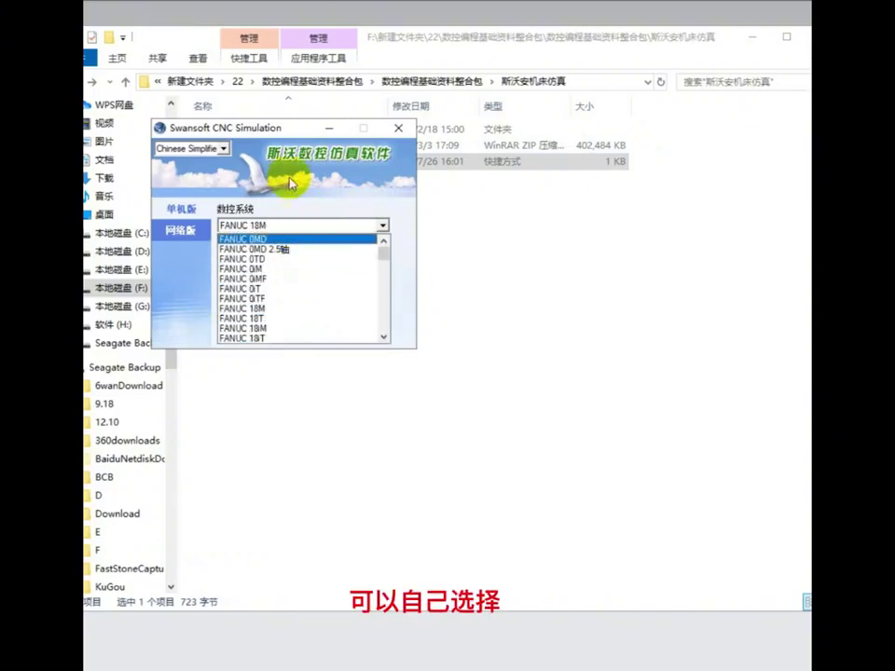
click(327, 135)
click(329, 129)
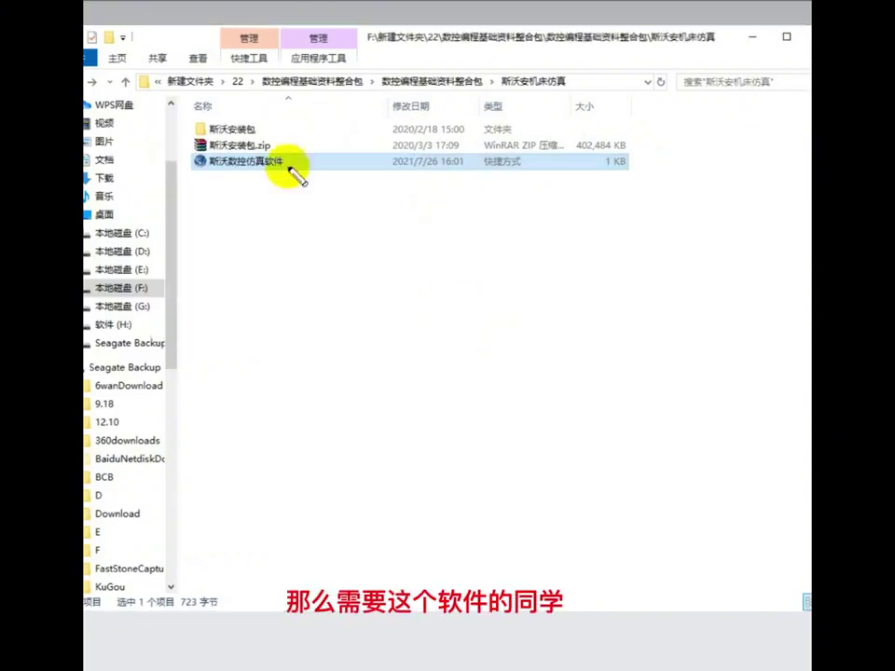
mouse_move(182, 71)
mouse_down()
mouse_move(522, 103)
mouse_move(118, 138)
mouse_up()
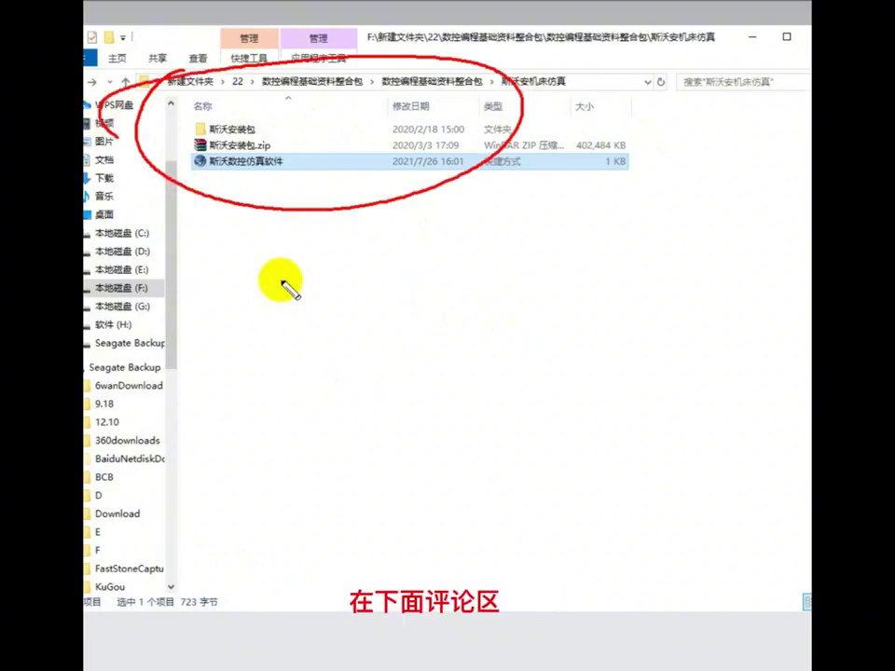